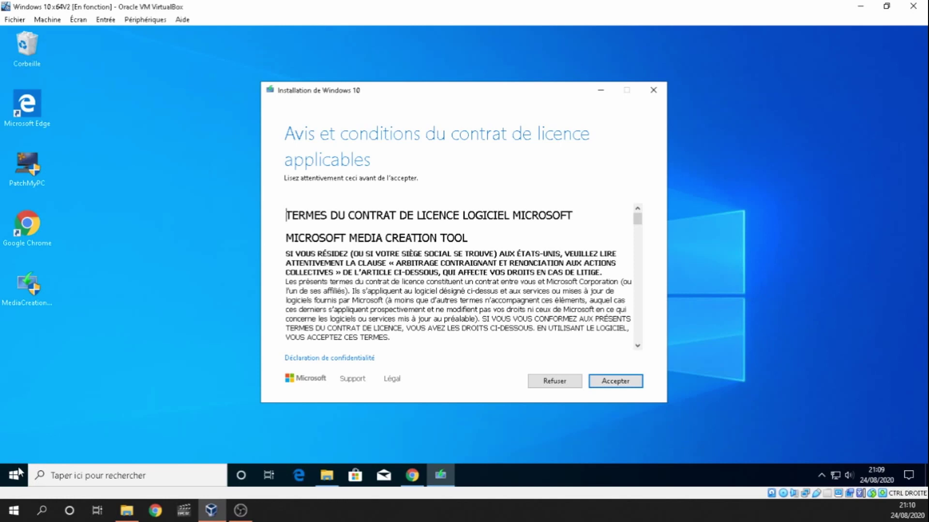
Step: Check the PC's specifications (8 Go RAM, 64-bit system) in Settings, then minimize Settings
click(16, 475)
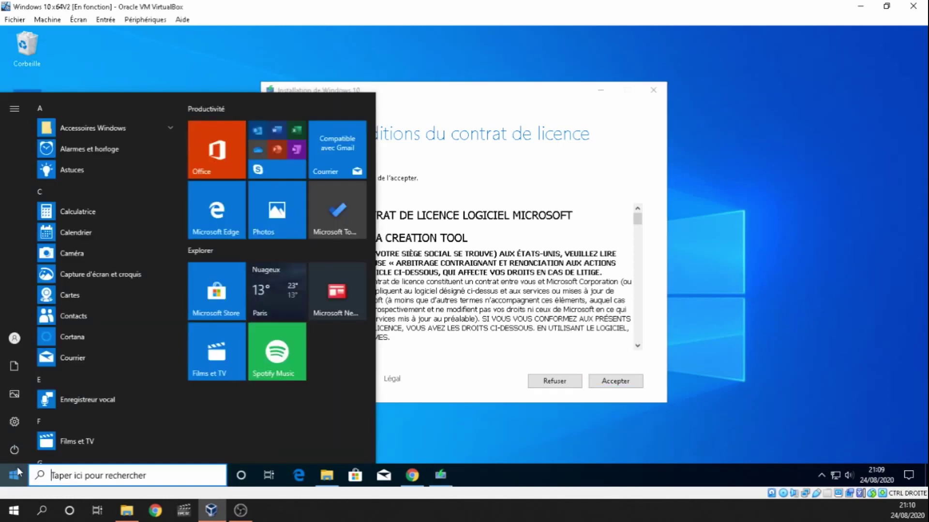
click(19, 422)
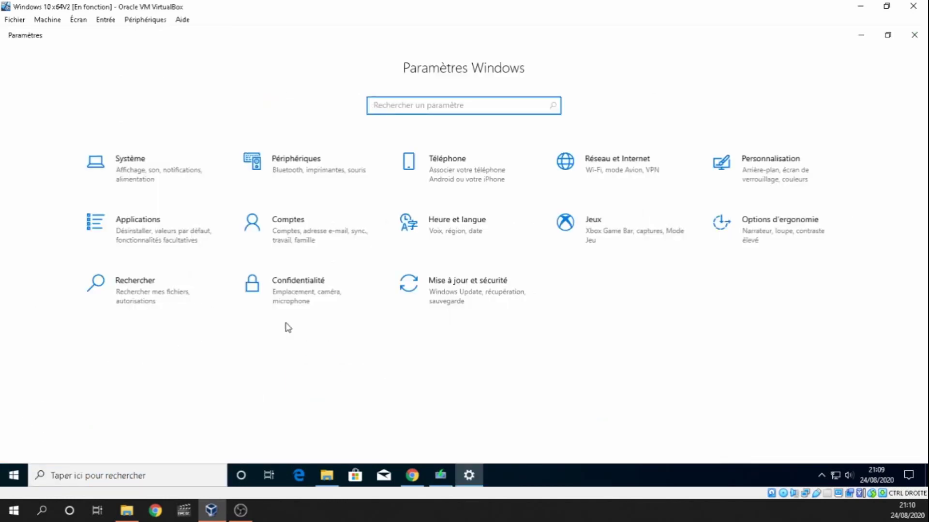
click(151, 165)
scroll(56, 380, down, 3)
click(67, 410)
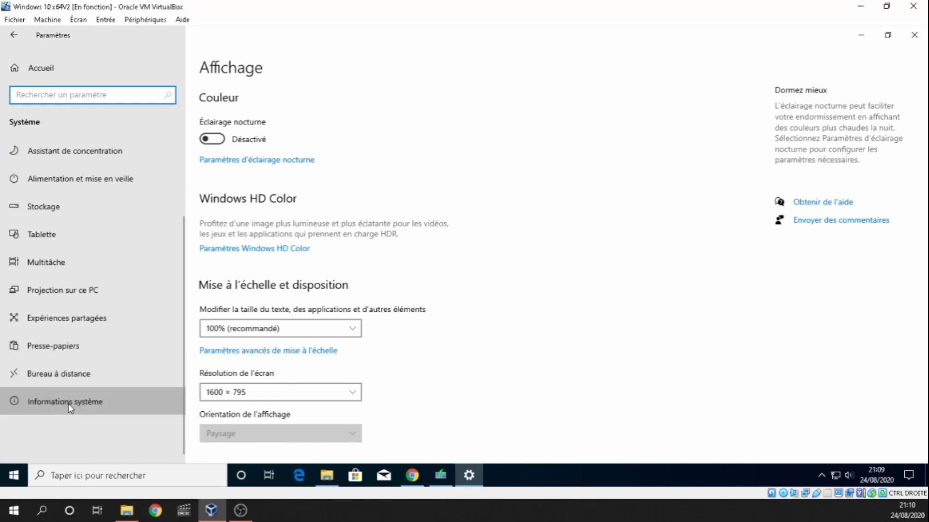
scroll(501, 211, down, 3)
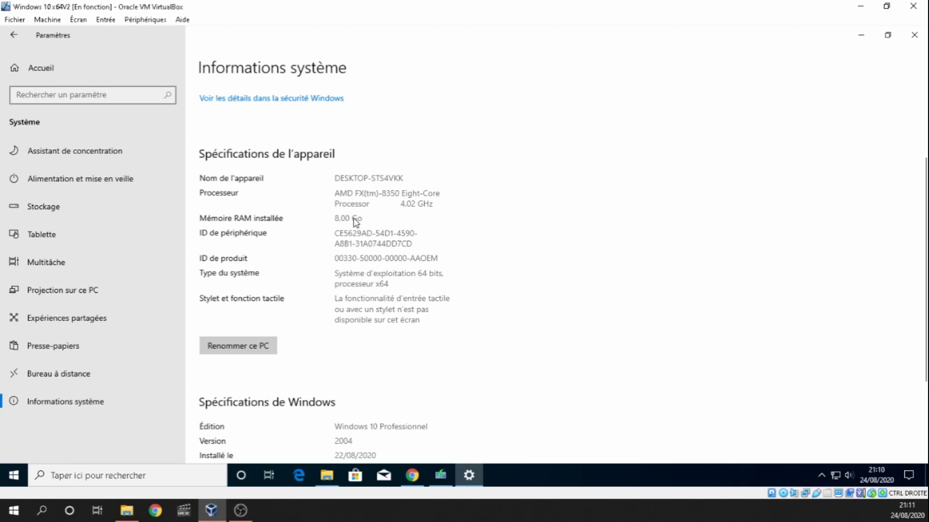
click(861, 34)
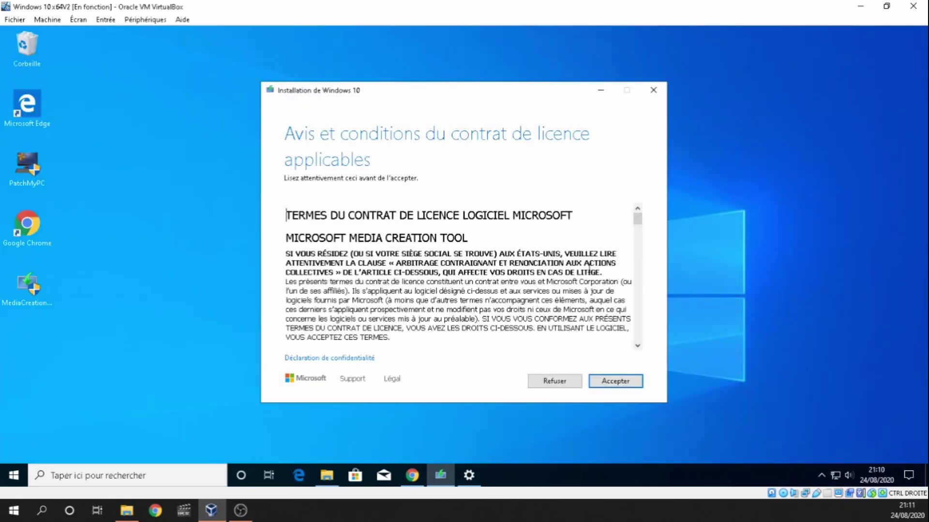
Step: Bring Chrome forward to show the Windows 10 system requirements page
click(412, 475)
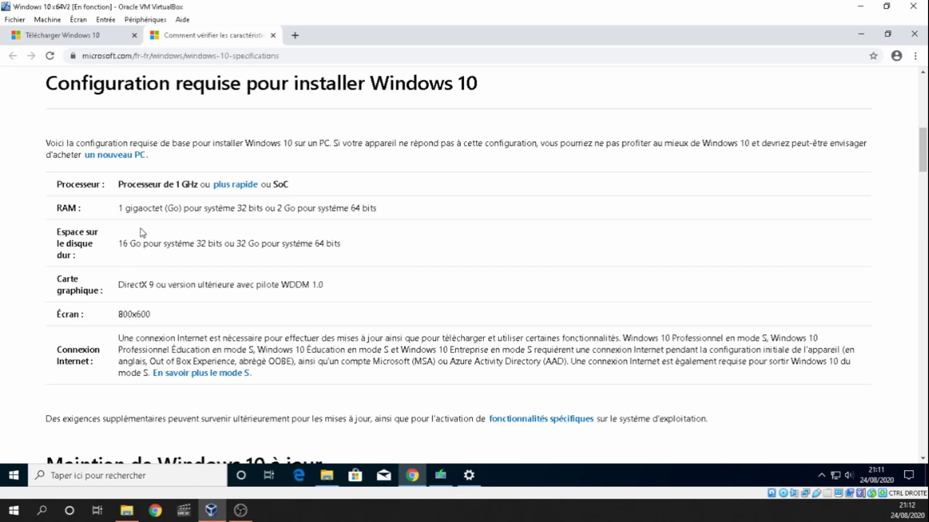
Step: Scroll the requirements, switch to the Télécharger Windows 10 tab, then return to the MediaCreationTool licence
scroll(131, 263, down, 1)
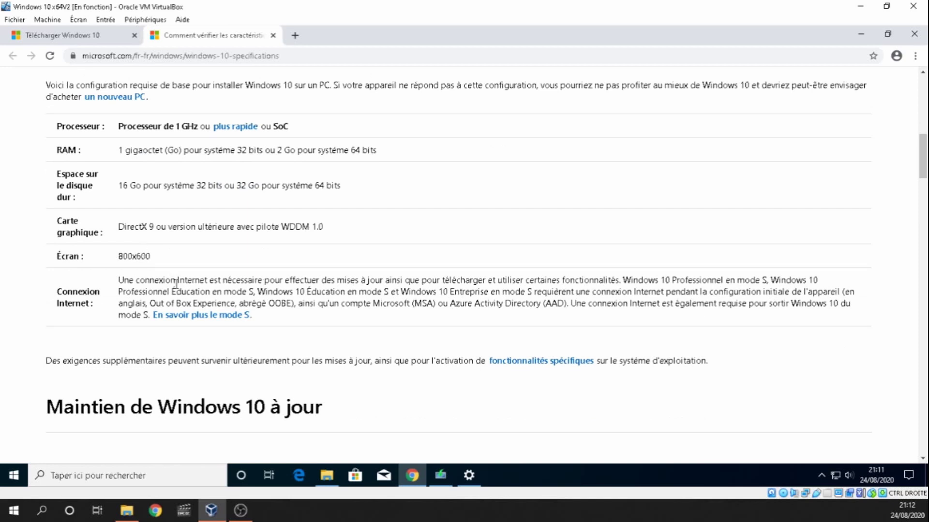
key(ctrl+Tab)
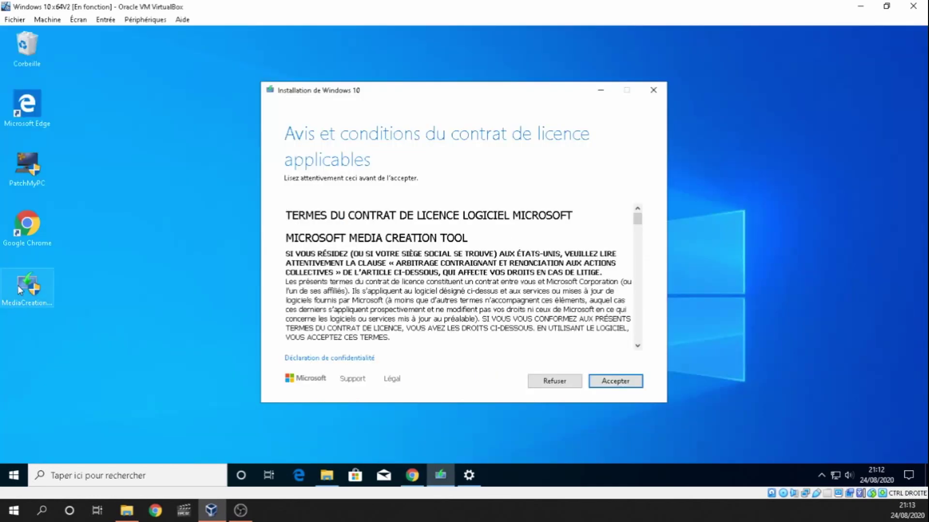
click(20, 290)
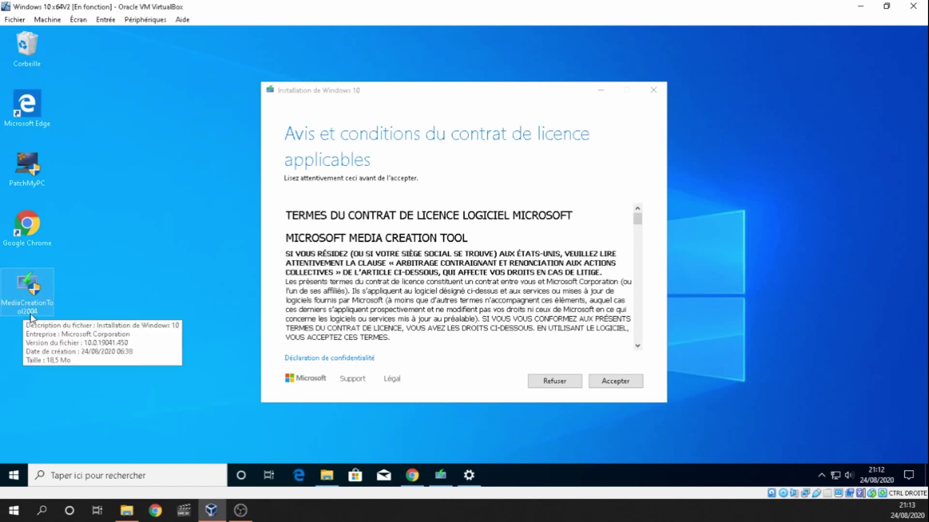
Step: Accept the Windows 10 licence terms in Media Creation Tool
mouse_move(26, 313)
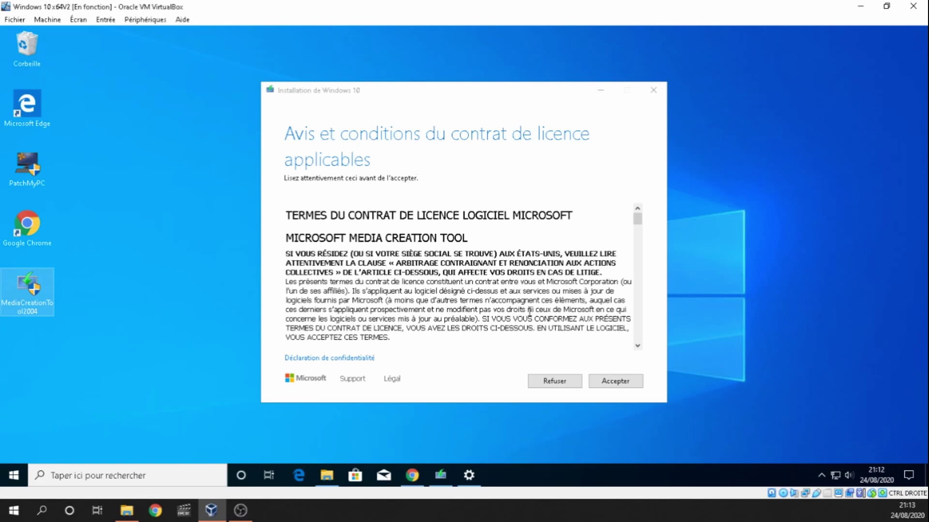
click(615, 382)
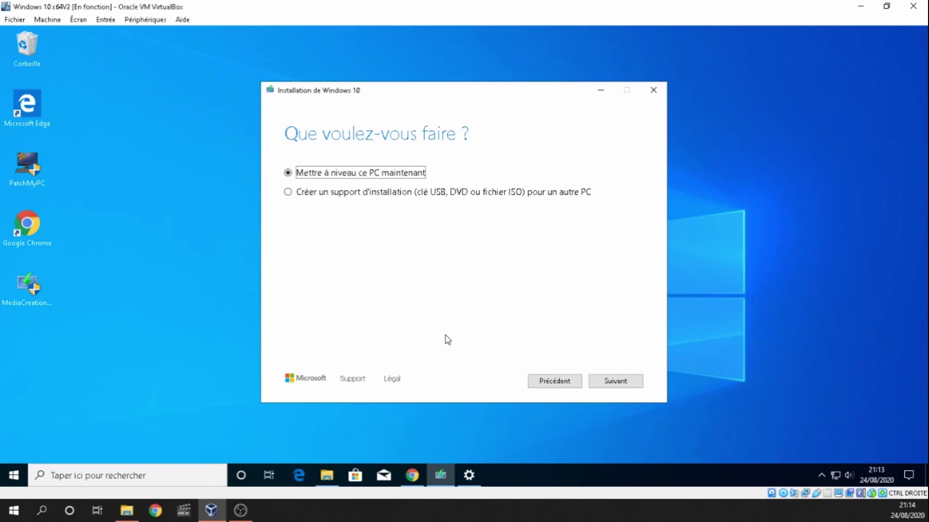
Step: Choose 'Créer un support d'installation' and keep français (France) as the language
click(288, 193)
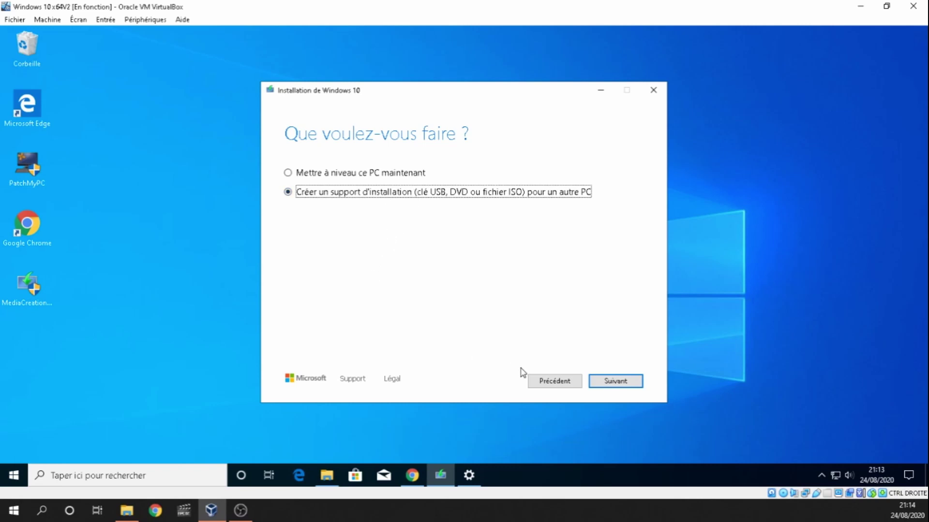
click(617, 382)
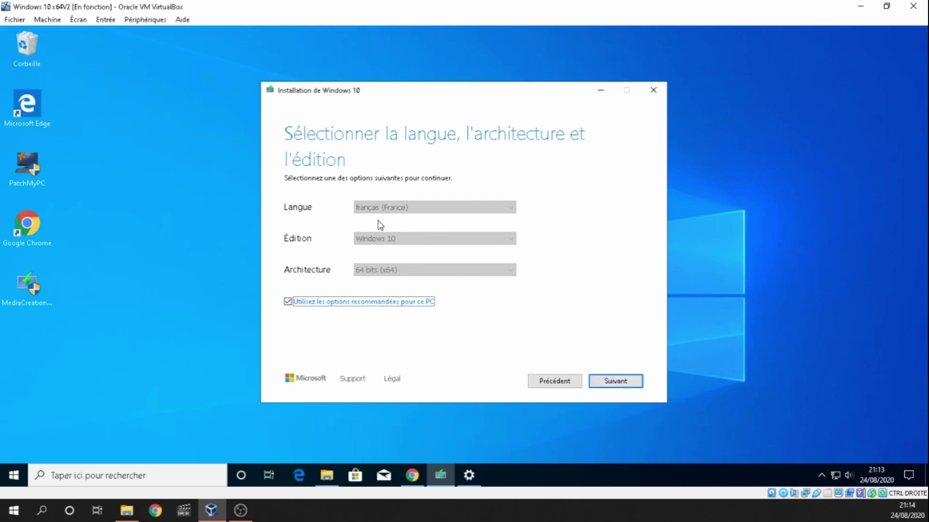
click(298, 303)
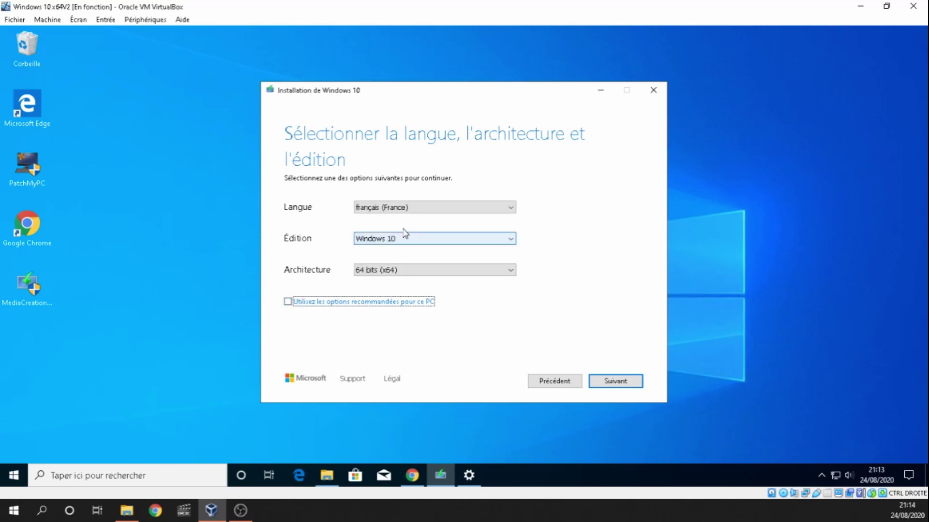
click(419, 208)
click(419, 208)
Step: Keep Windows 10 edition and 64-bit (x64) architecture, restoring the recommended options, and continue
click(396, 238)
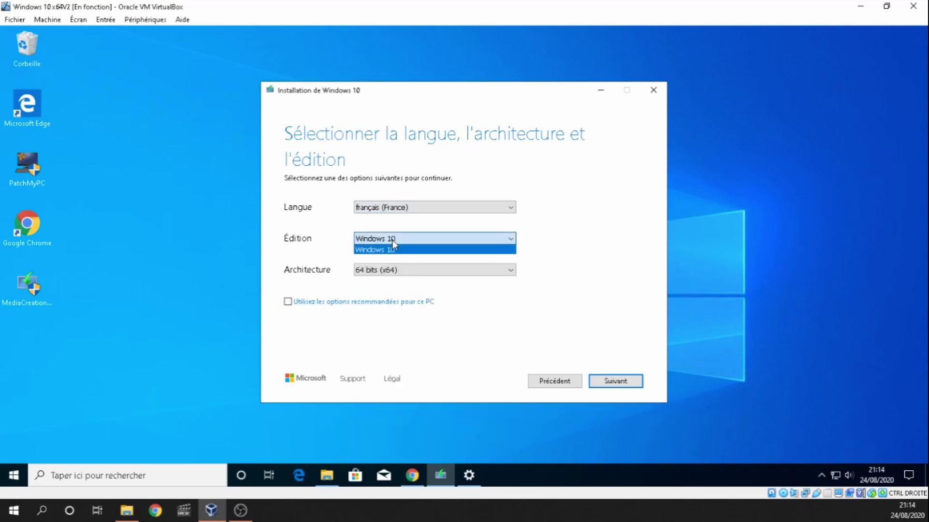
click(393, 241)
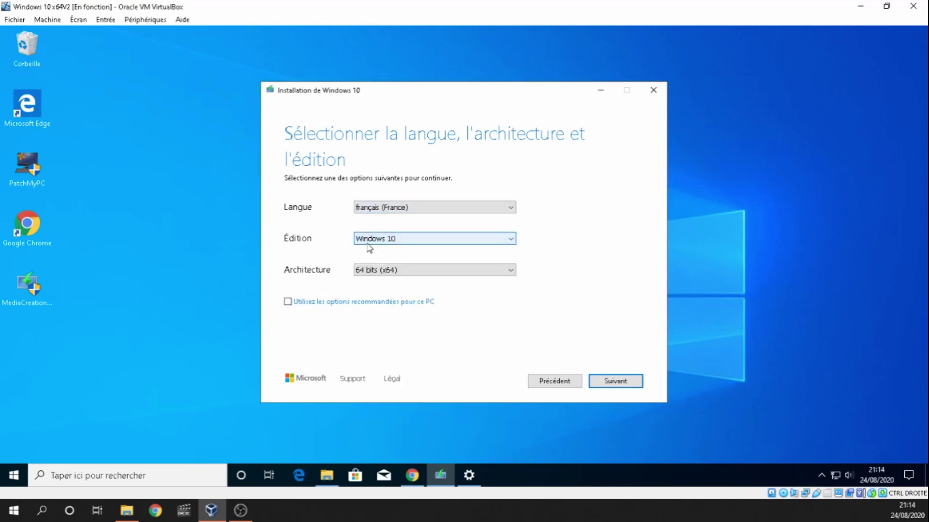
click(368, 270)
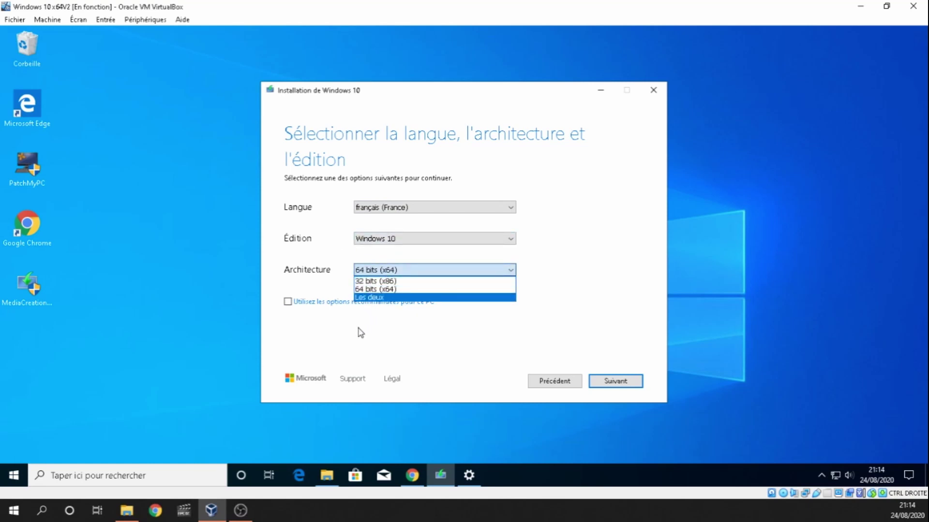
click(380, 290)
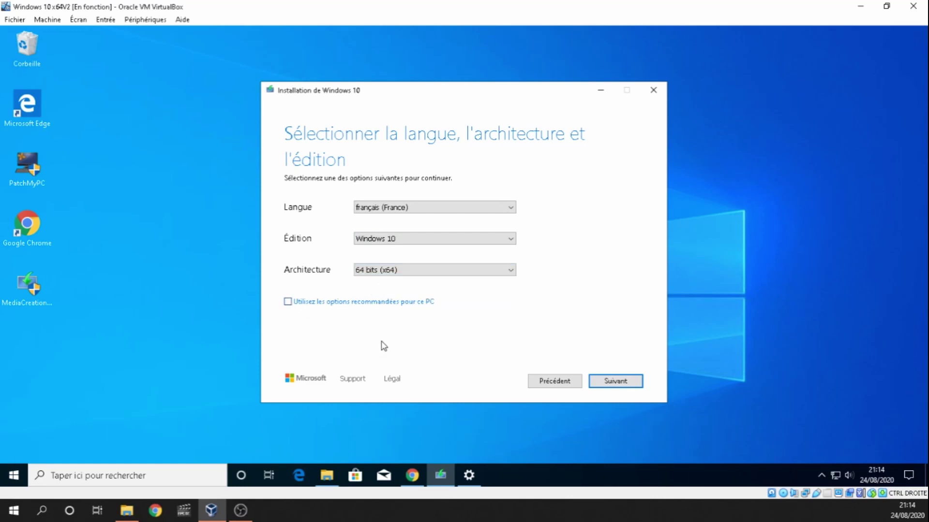
click(288, 302)
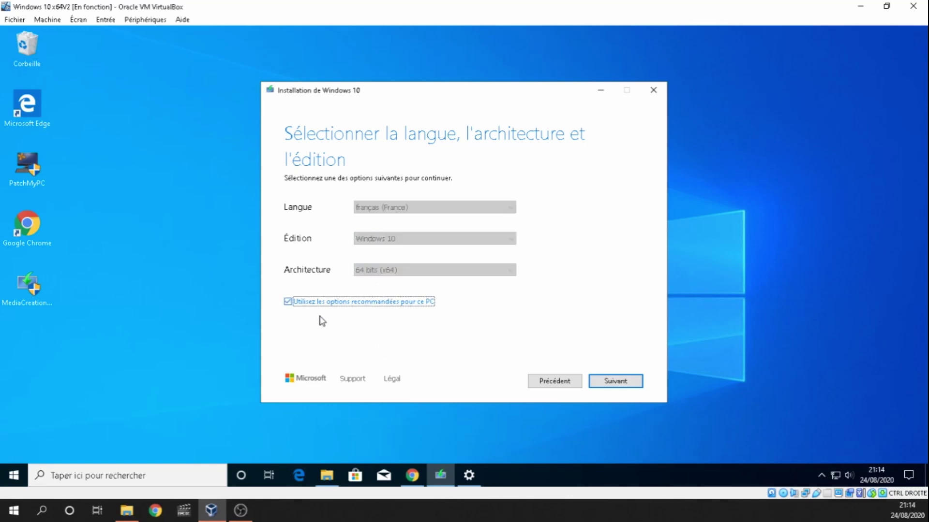
click(614, 382)
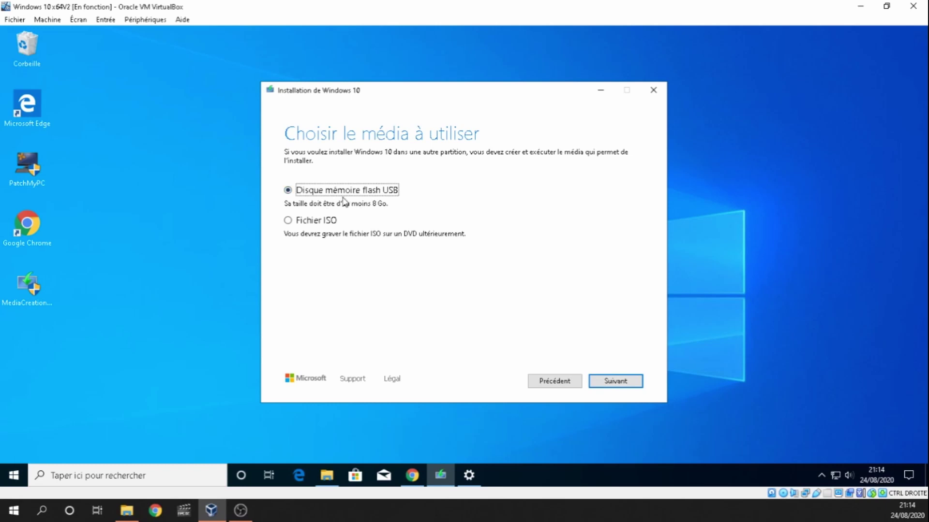
Step: Keep USB flash drive media, check that ESD-USB (E:) is empty, and write Windows 10 to it
click(614, 382)
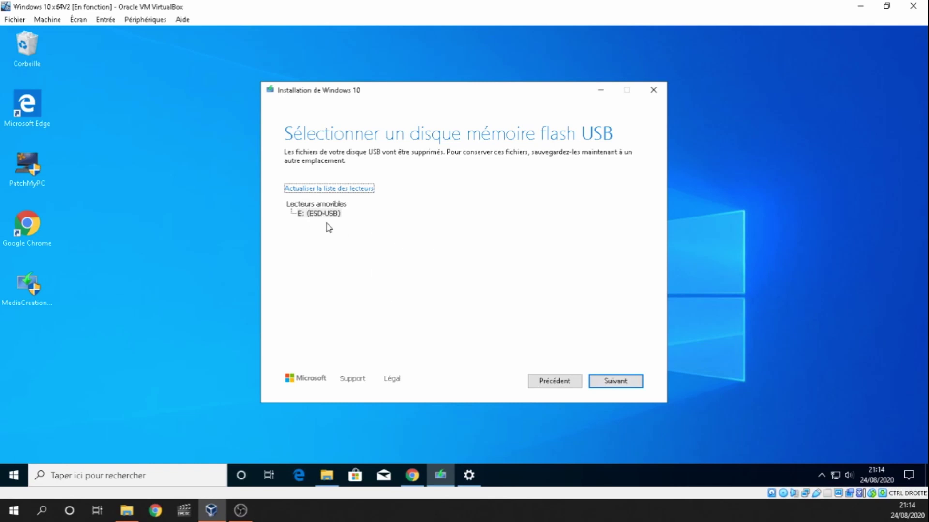
click(326, 476)
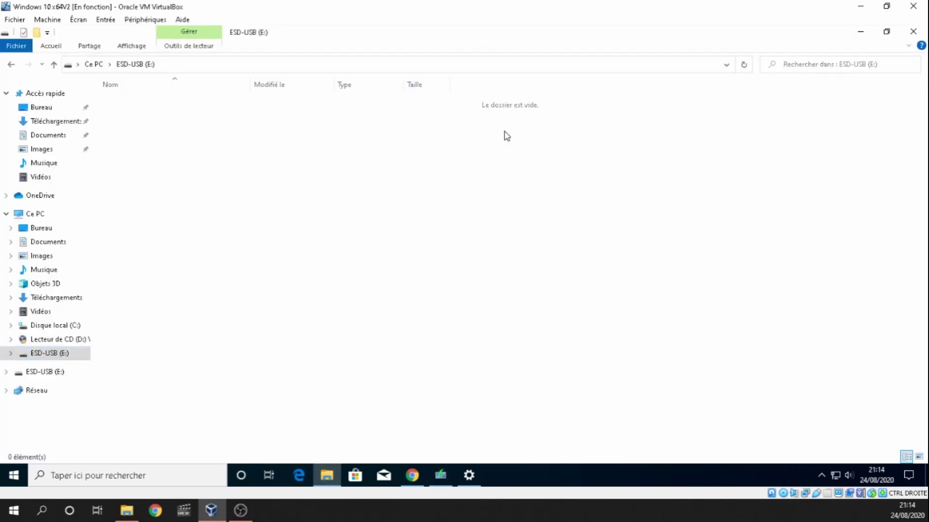
click(860, 31)
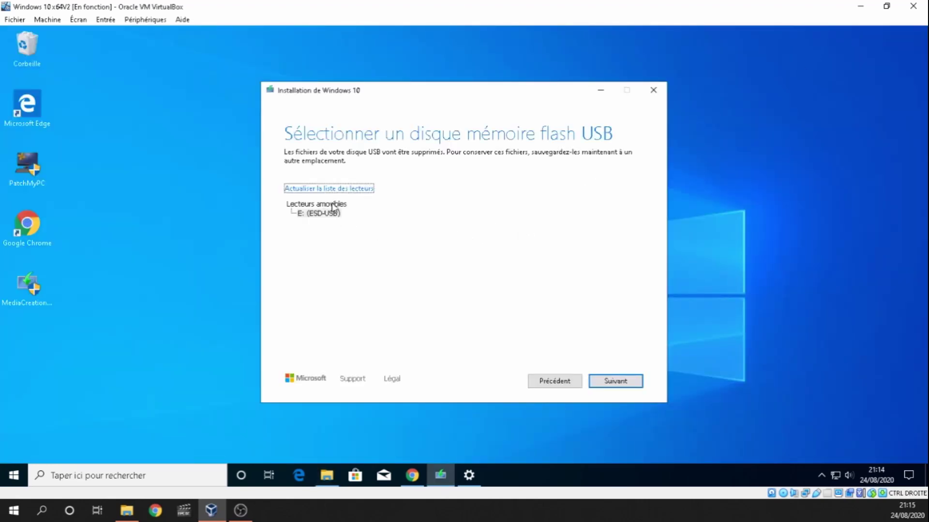
click(624, 385)
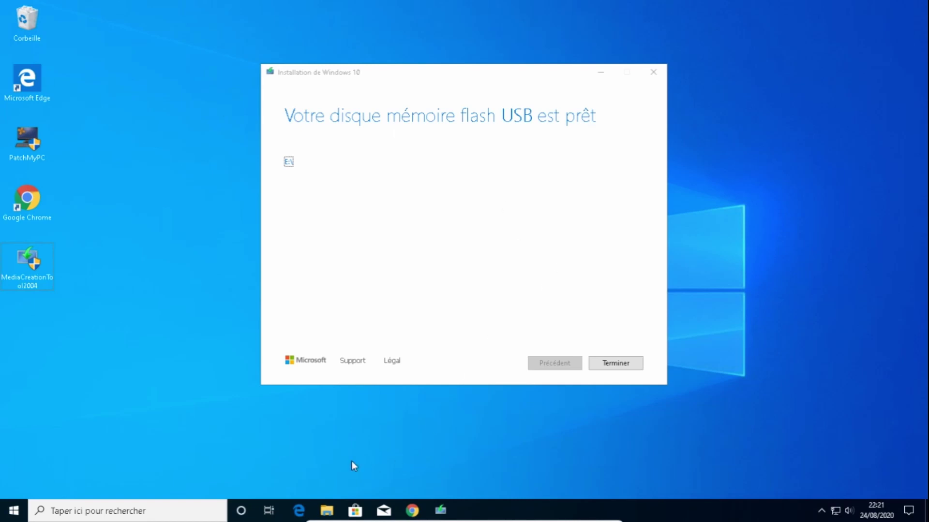
Step: Open the ESD-USB (E:) drive in a maximized File Explorer and select its setup files
click(327, 510)
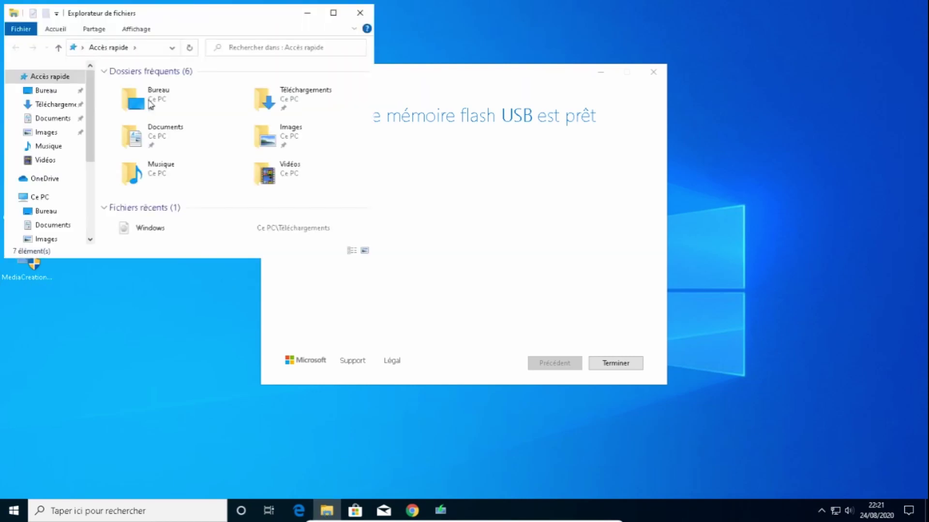
click(333, 13)
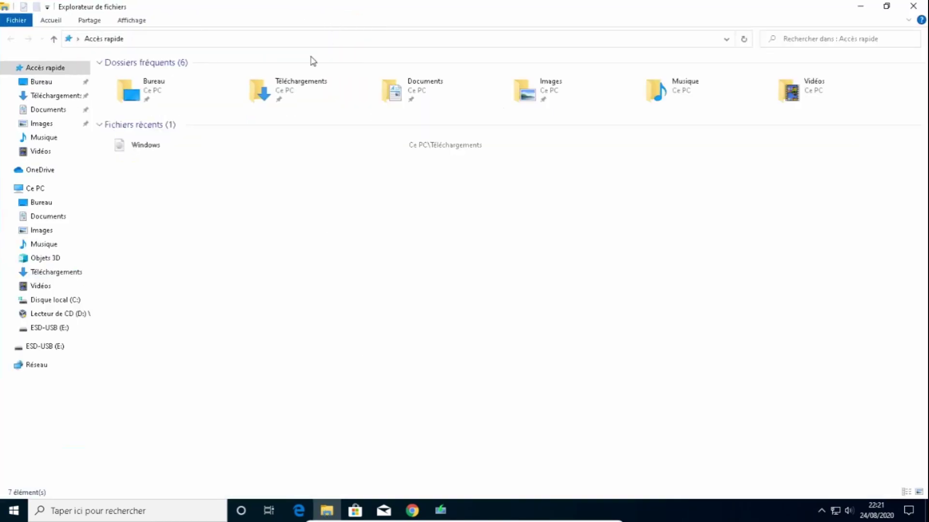
click(34, 349)
drag(155, 257, 114, 238)
Step: Check the ESD-USB drive's properties, then restore and close the drive window
right_click(67, 352)
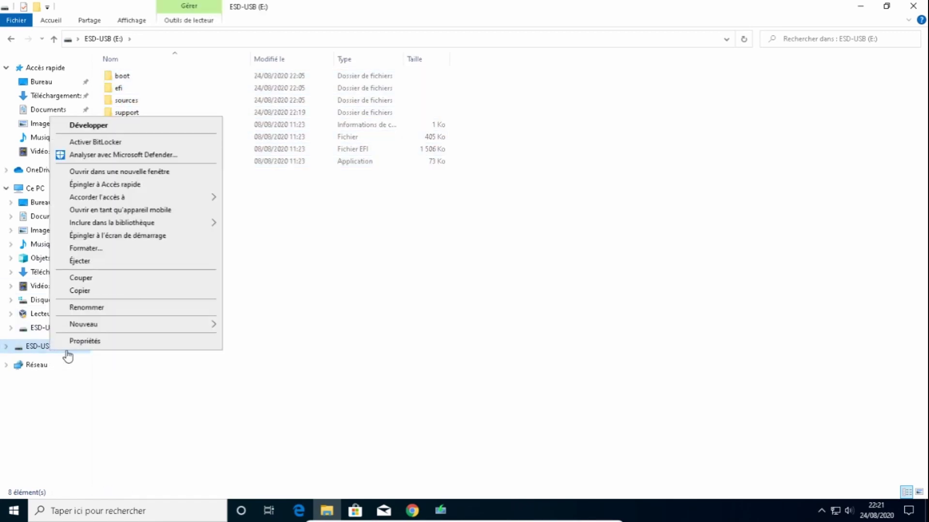
click(77, 341)
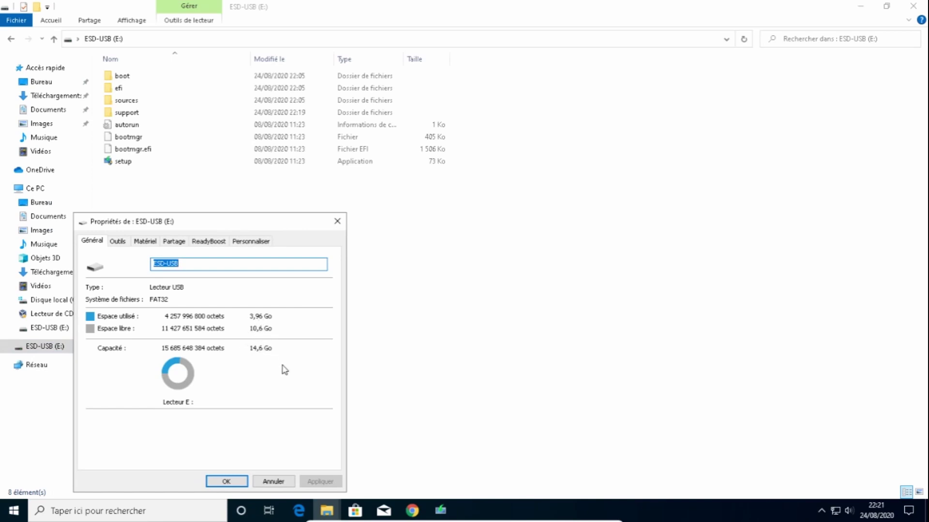
key(Escape)
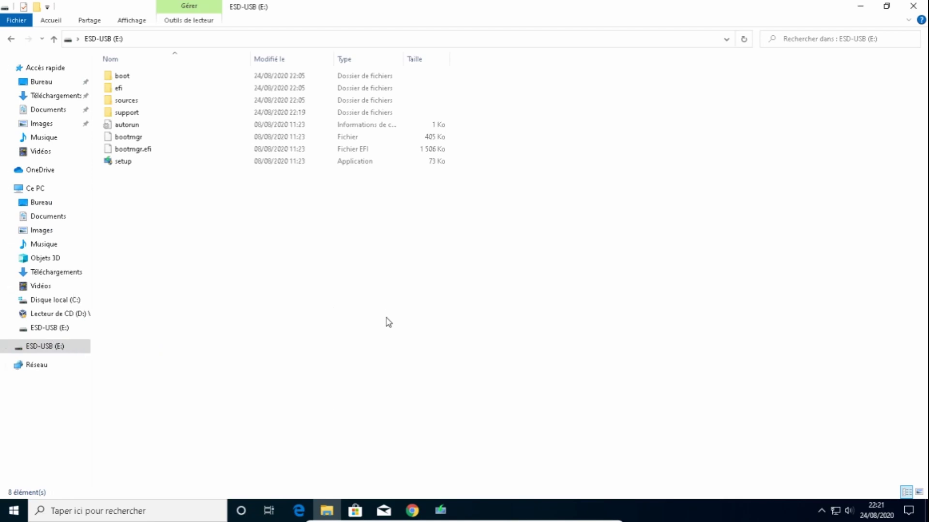
double_click(300, 4)
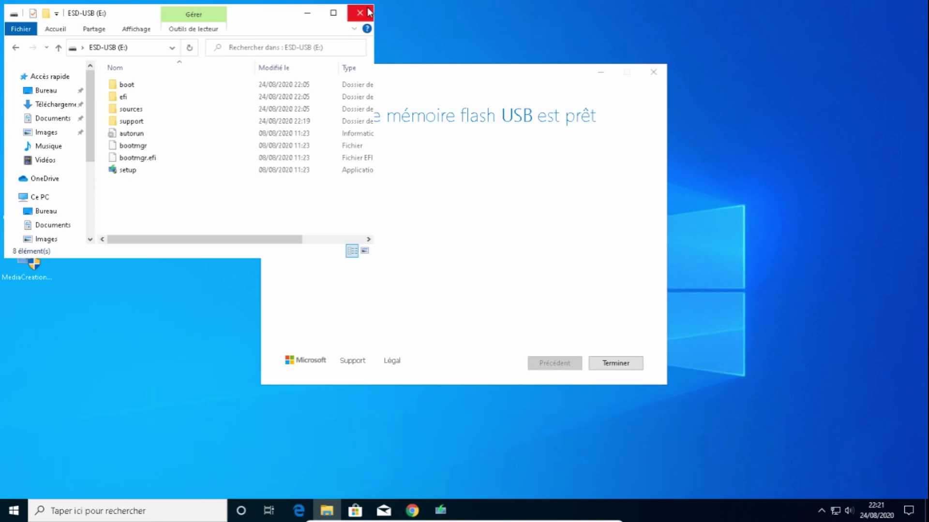
click(369, 13)
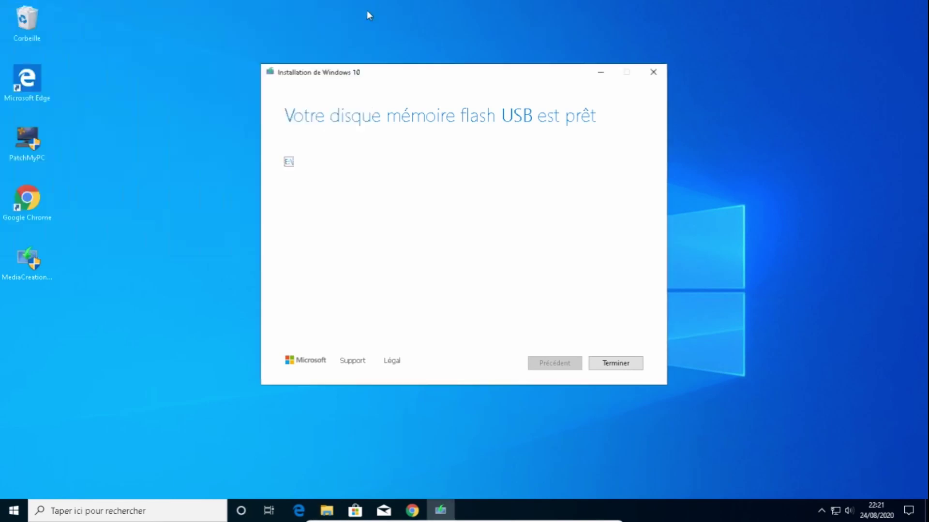
Step: Close Media Creation Tool, answering Non to the confirmation and choosing Terminer
click(653, 75)
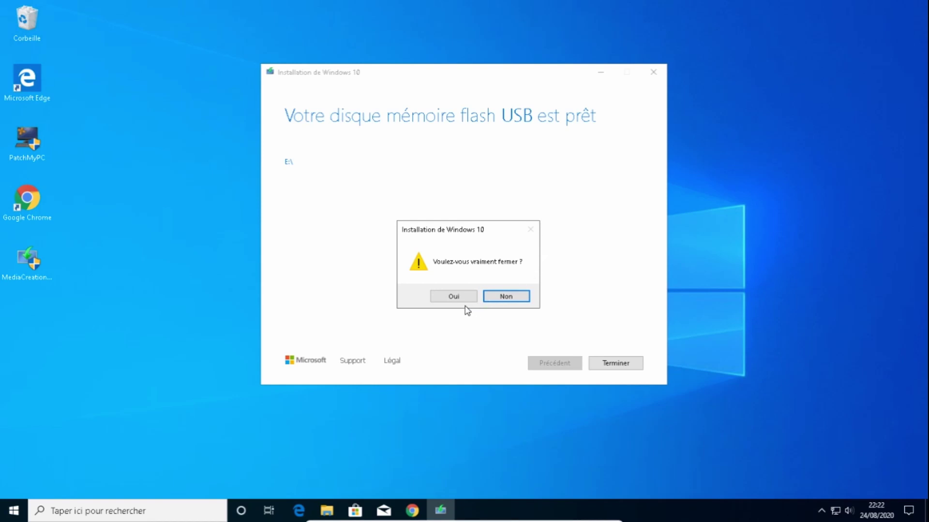
click(506, 297)
click(616, 366)
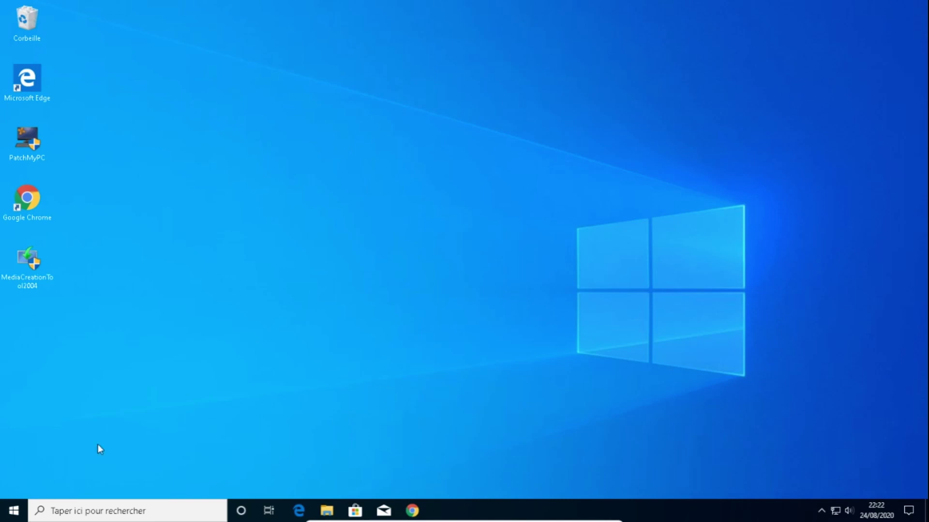
Step: Shut down Windows with Arrêter from the Start menu's power options
click(14, 511)
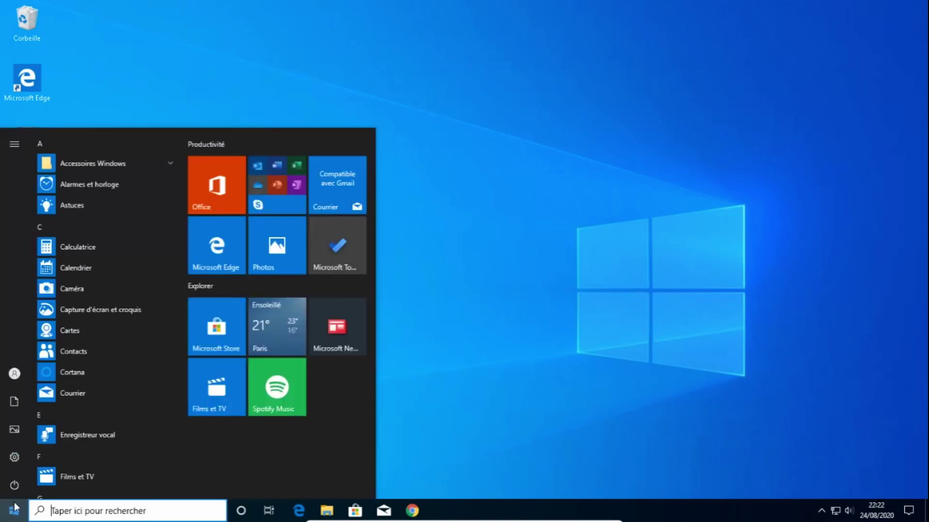
click(16, 482)
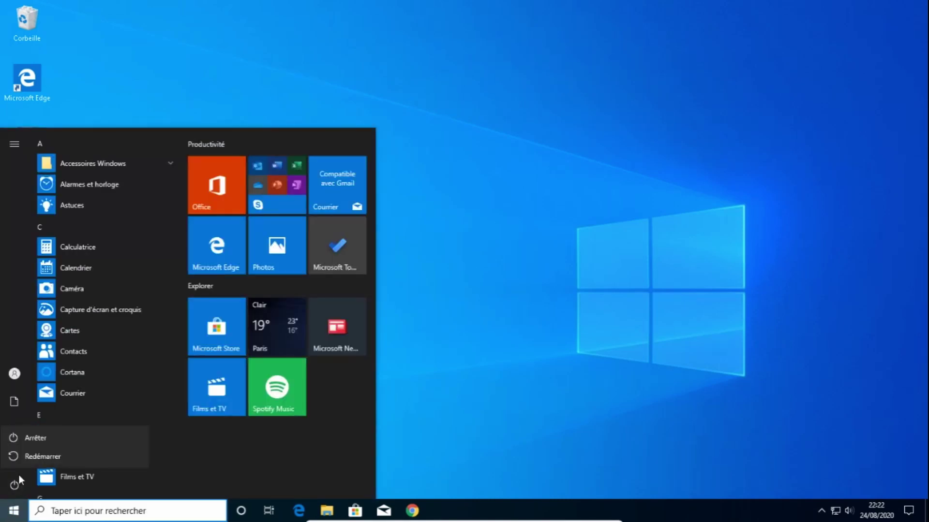
click(43, 434)
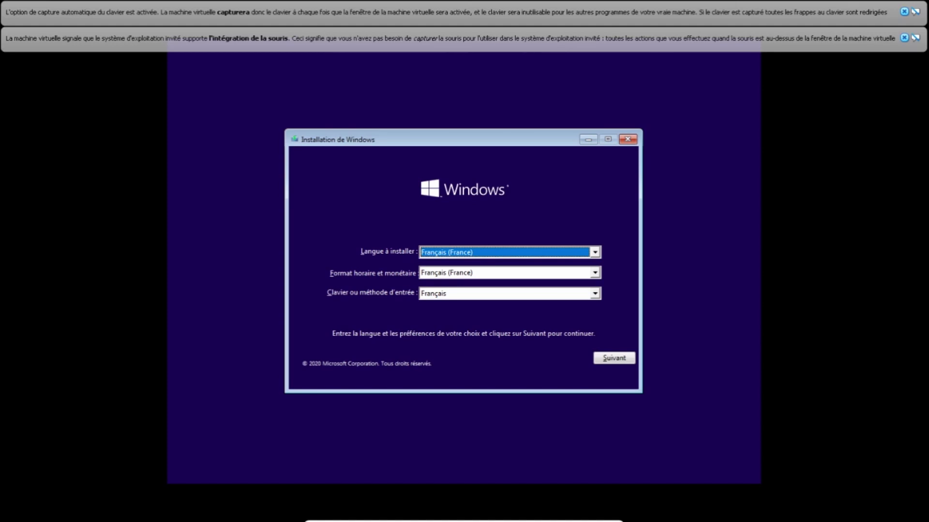
Step: Keep the Français keyboard layout, accept the language settings, and choose Installer maintenant
click(472, 295)
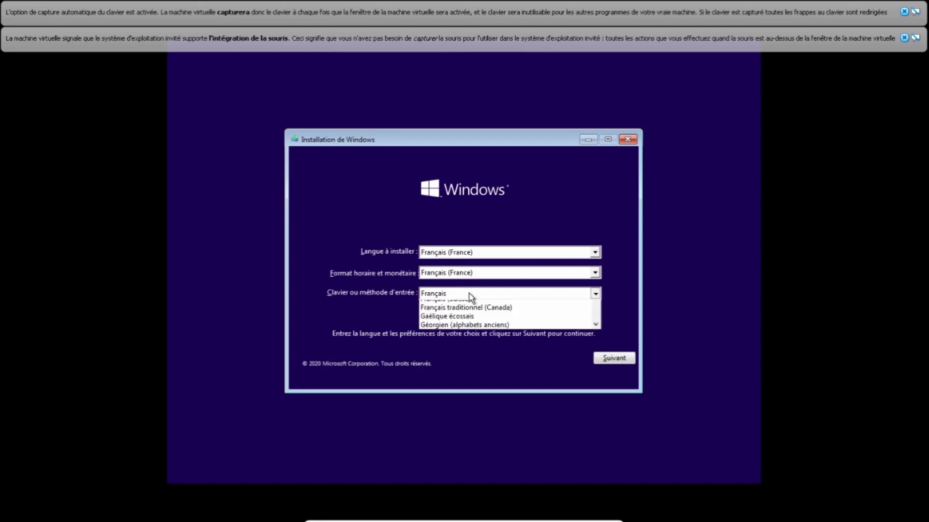
click(470, 297)
click(606, 360)
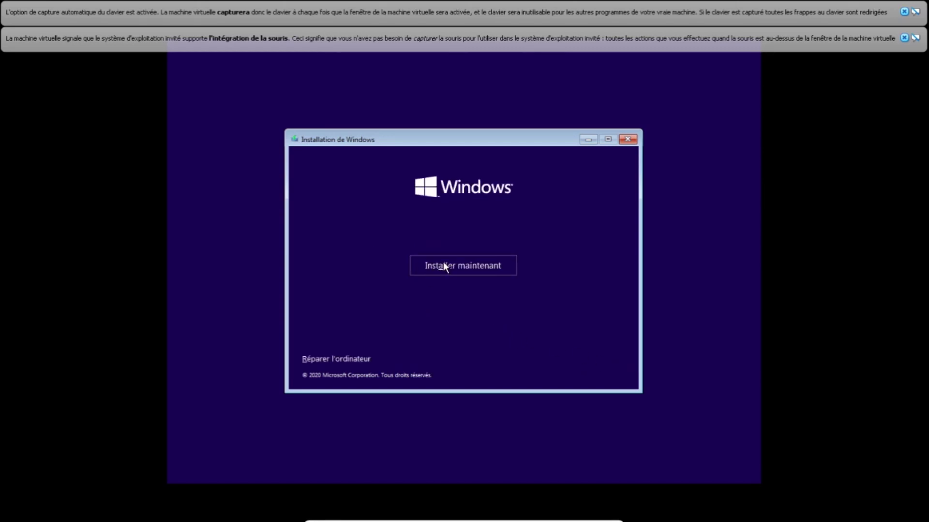
click(443, 262)
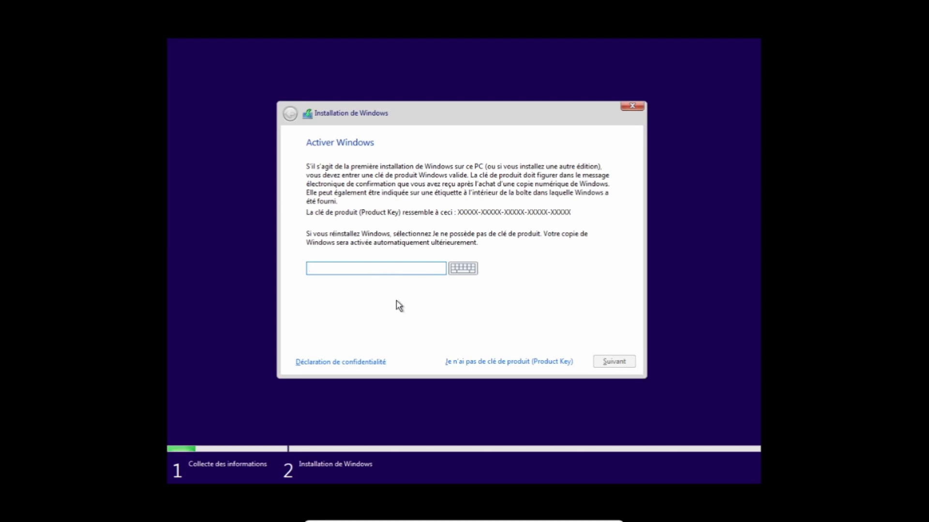
Step: Skip the product key and choose Windows 10 Famille as the edition to install
click(517, 364)
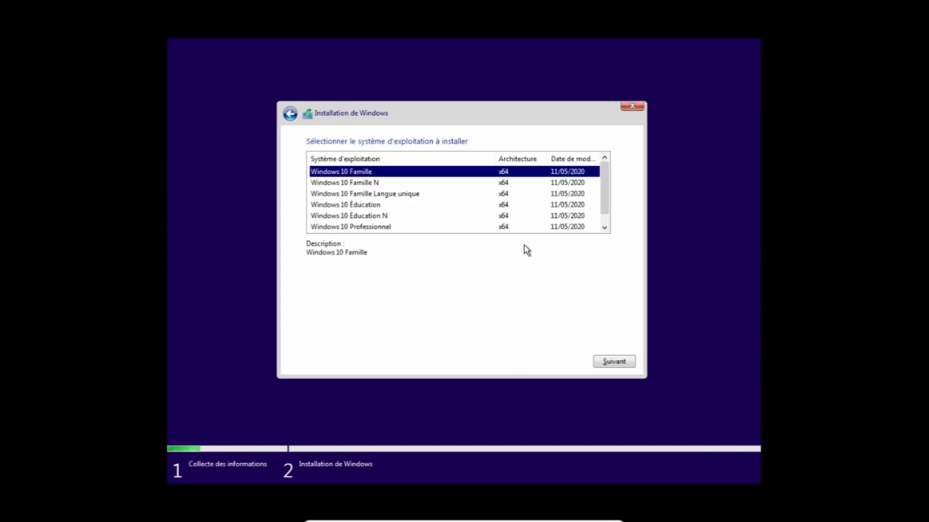
drag(605, 180, 602, 162)
click(614, 360)
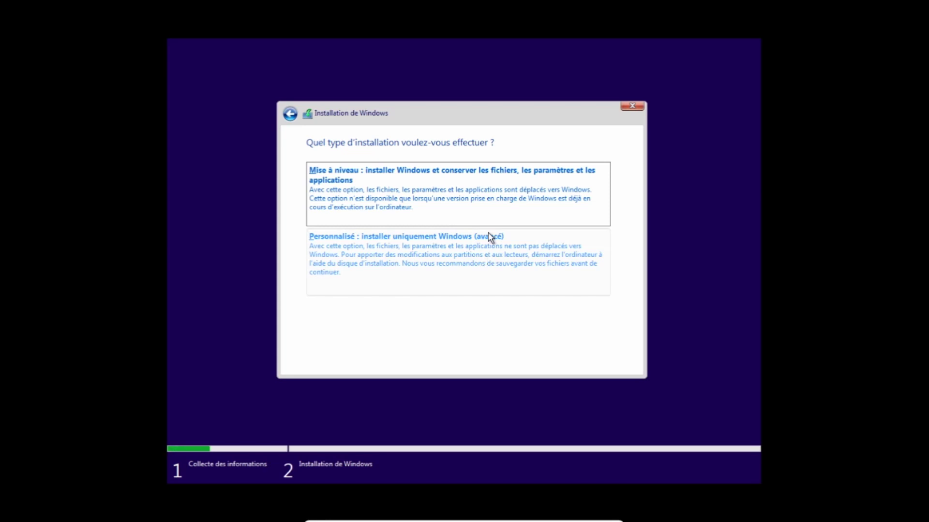
Step: Choose the Personnalisé installation type to install only Windows
click(481, 270)
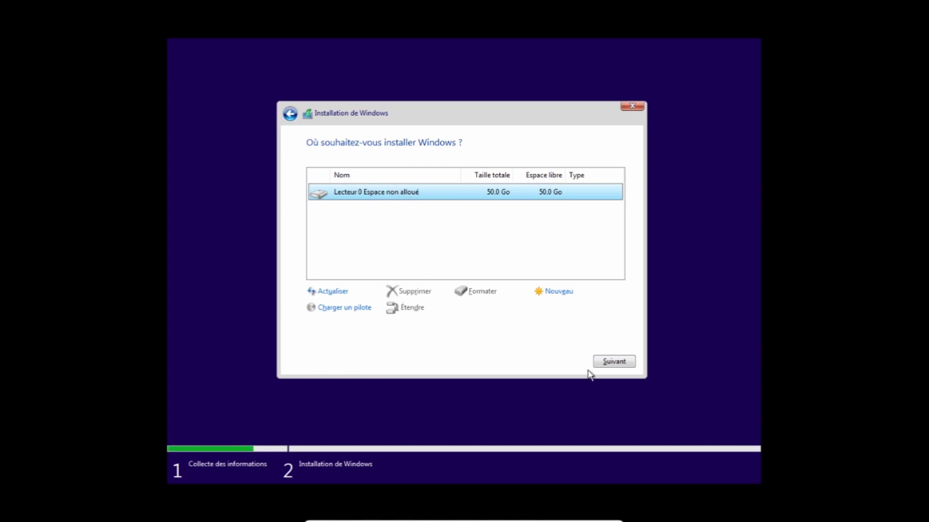
Step: Install Windows onto Lecteur 0's 50.0 Go of unallocated space
click(612, 363)
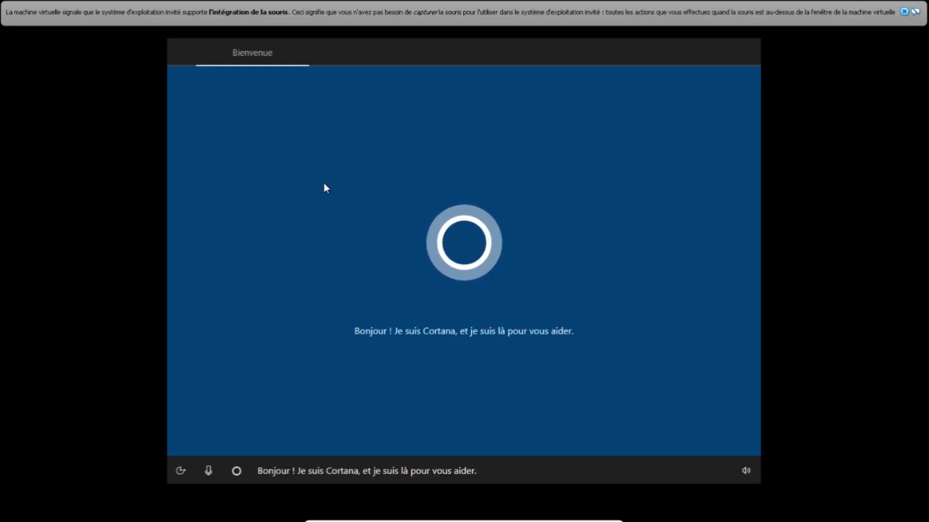
Step: Set the speaker volume to 0 to silence Cortana and close the mouse-integration notice
click(750, 472)
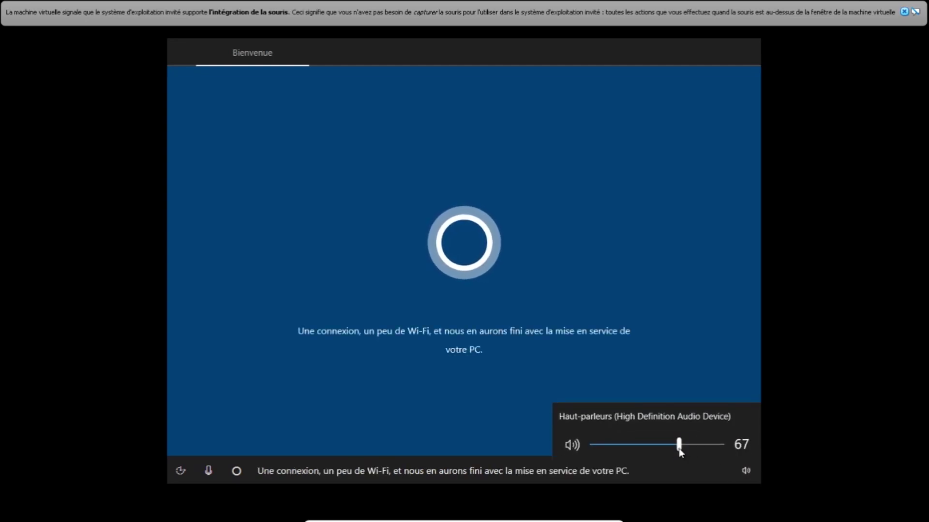
drag(680, 444, 566, 445)
click(486, 396)
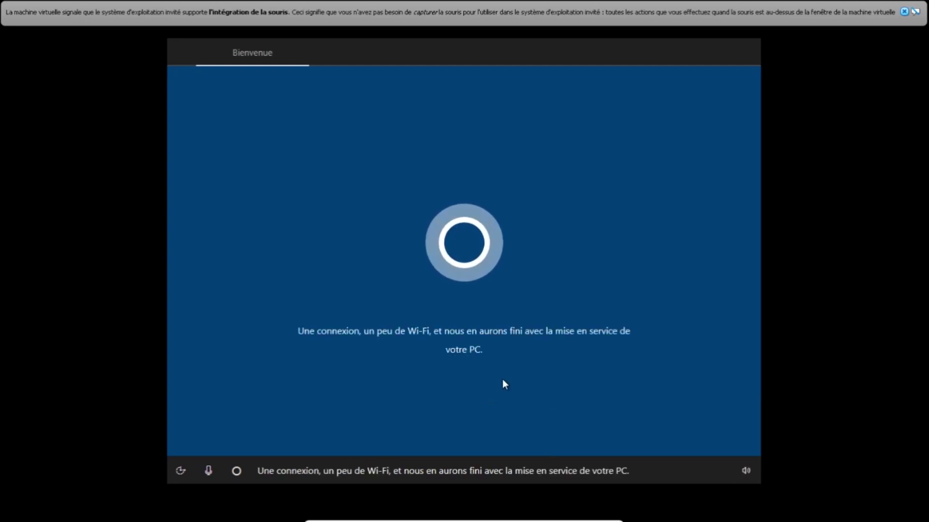
click(904, 12)
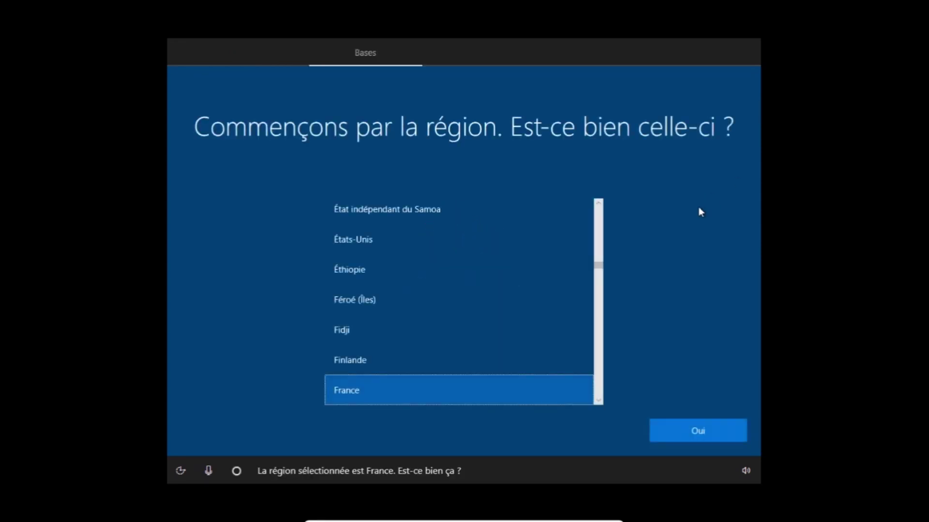
Step: Confirm France as region and Français as keyboard, skipping a second layout
click(689, 441)
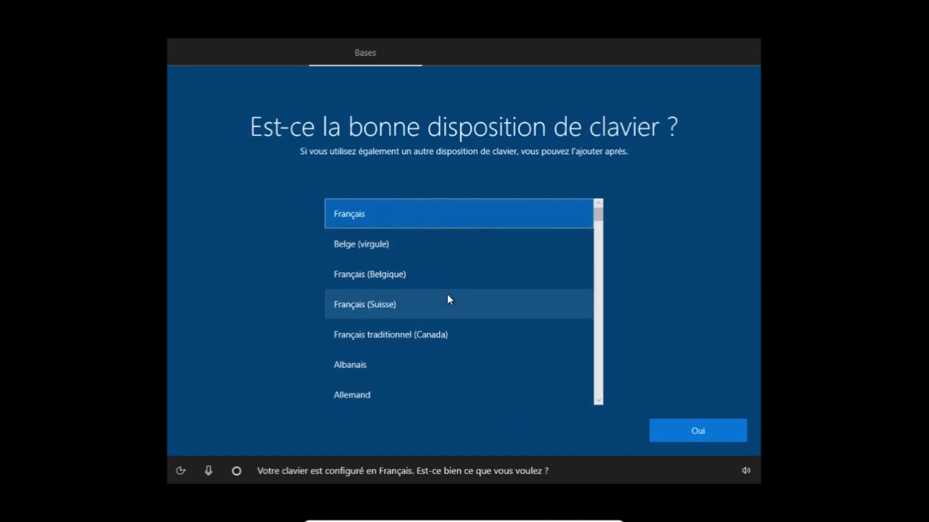
click(713, 434)
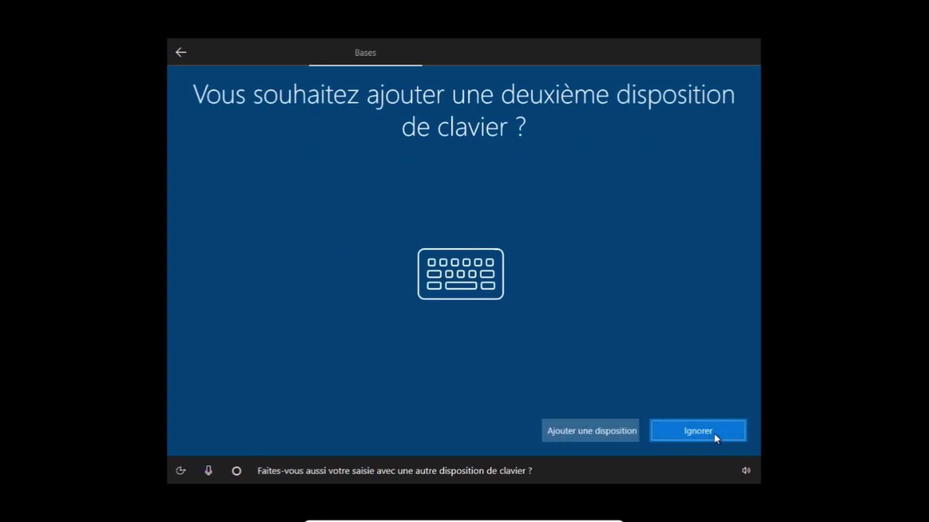
click(690, 443)
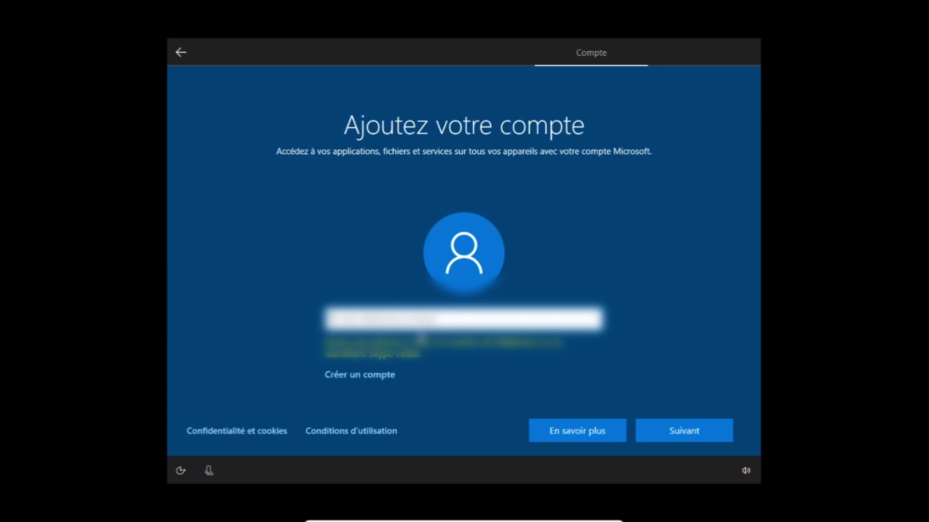
Step: Sign in with the Microsoft account's e-mail address and password
key(BackSpace)
key(BackSpace)
key(BackSpace)
key(BackSpace)
key(BackSpace)
key(BackSpace)
key(BackSpace)
key(BackSpace)
key(BackSpace)
key(BackSpace)
key(BackSpace)
key(BackSpace)
key(BackSpace)
key(BackSpace)
key(BackSpace)
key(BackSpace)
key(BackSpace)
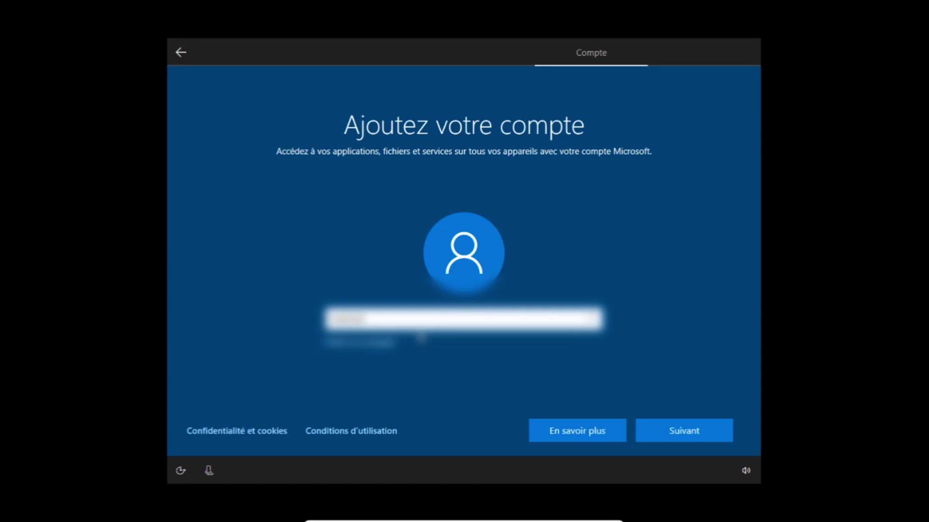
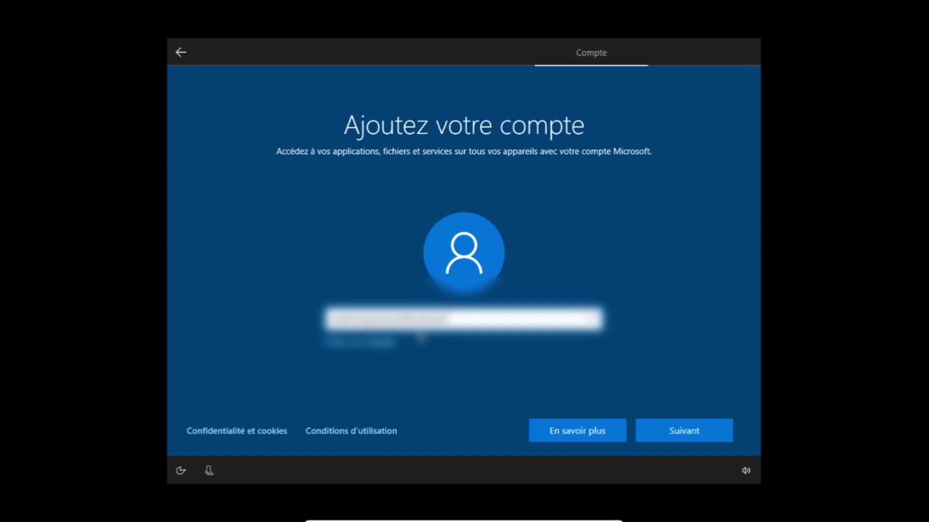
click(657, 428)
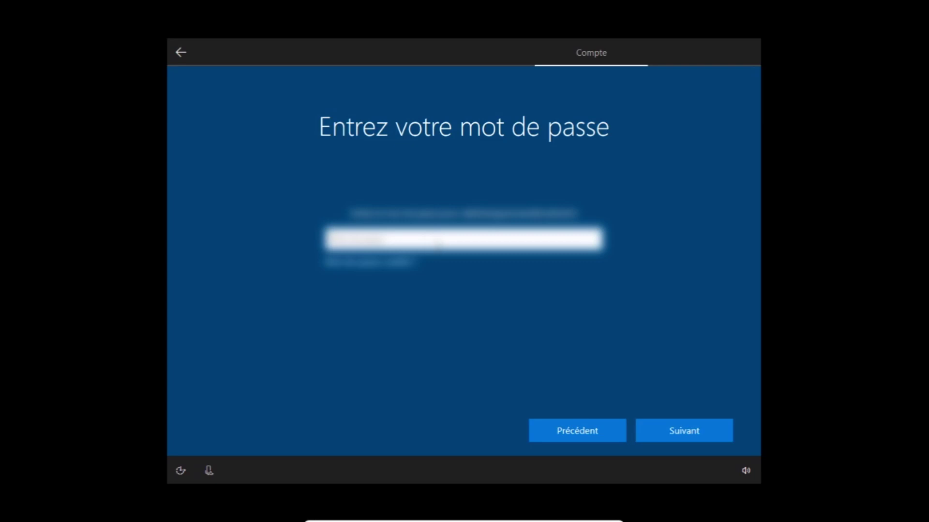
key(Return)
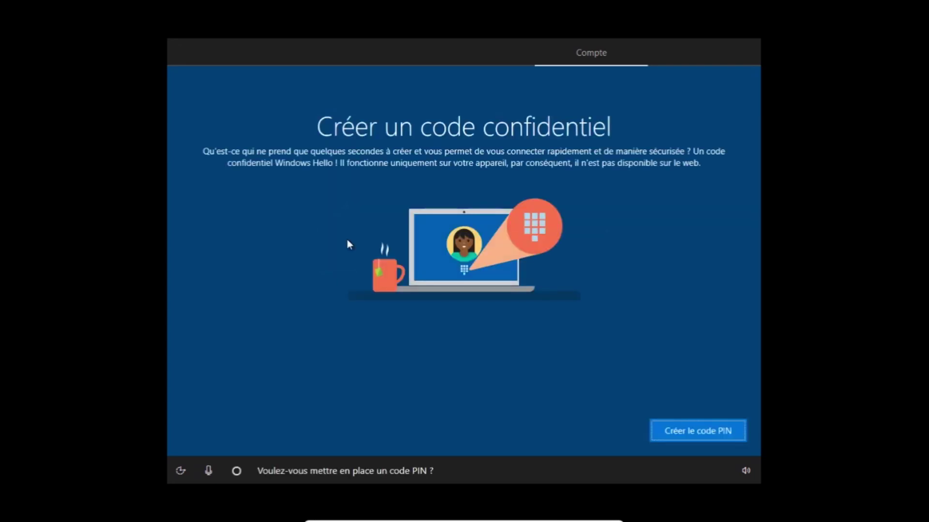
Step: Create and confirm a four-digit sign-in PIN
click(668, 439)
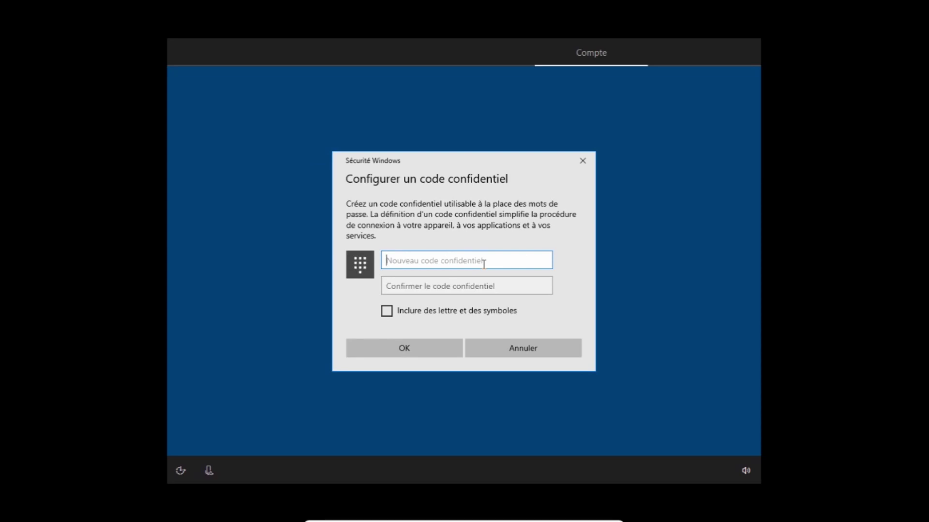
text(•••)
click(445, 284)
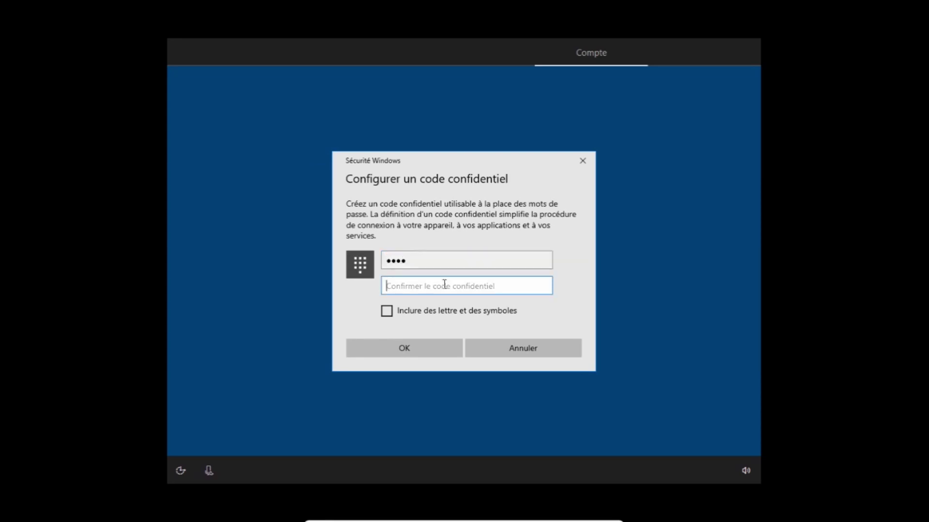
text(••)
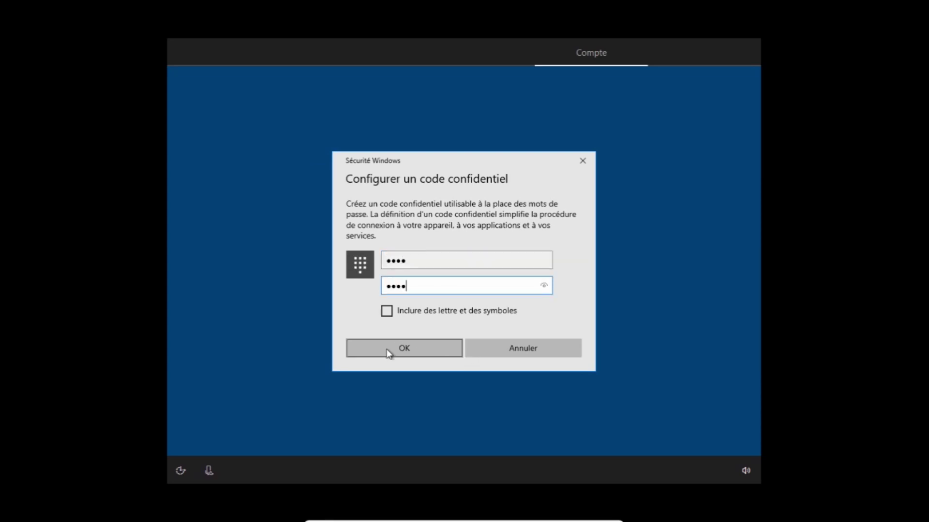
click(387, 350)
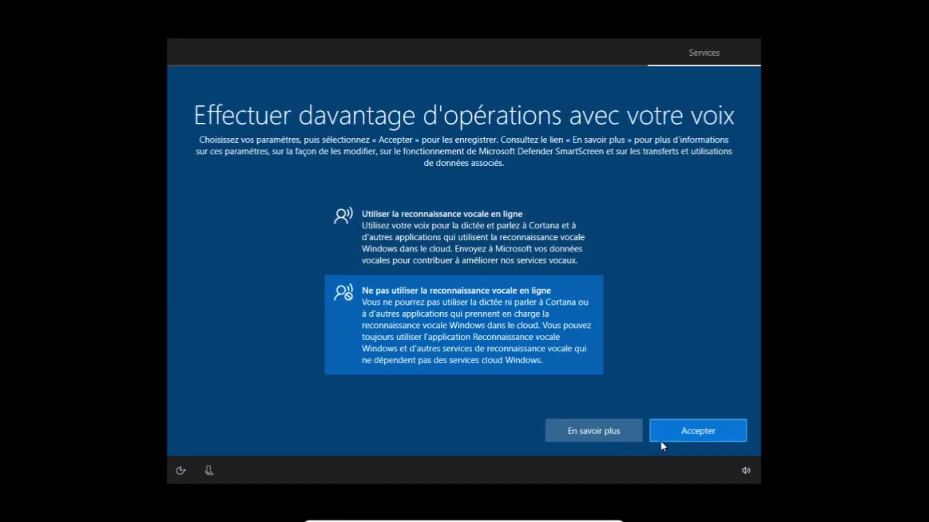
Step: Decline online speech recognition, location access and Find my device
click(699, 430)
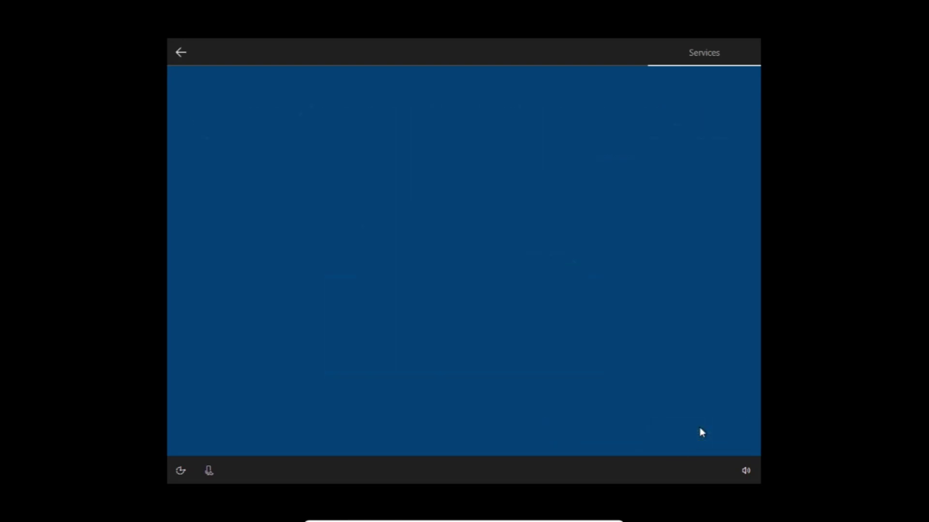
click(507, 349)
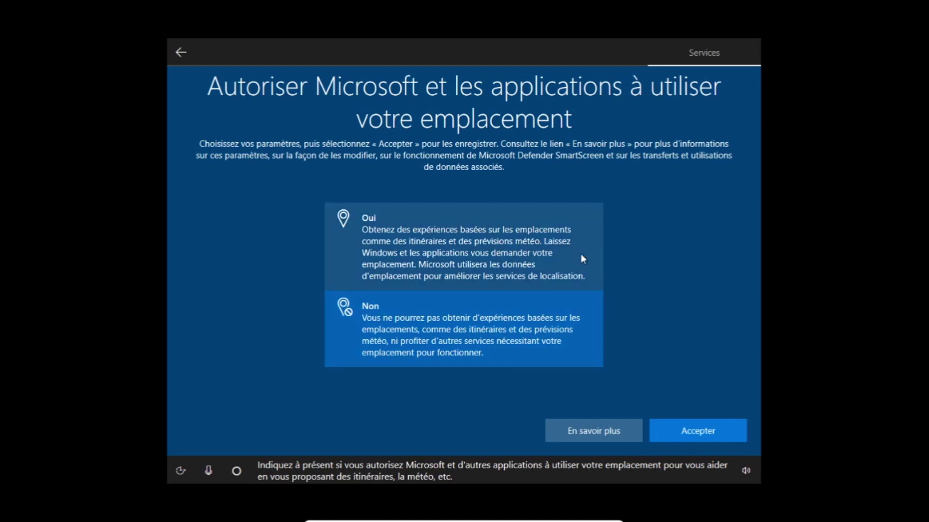
click(701, 431)
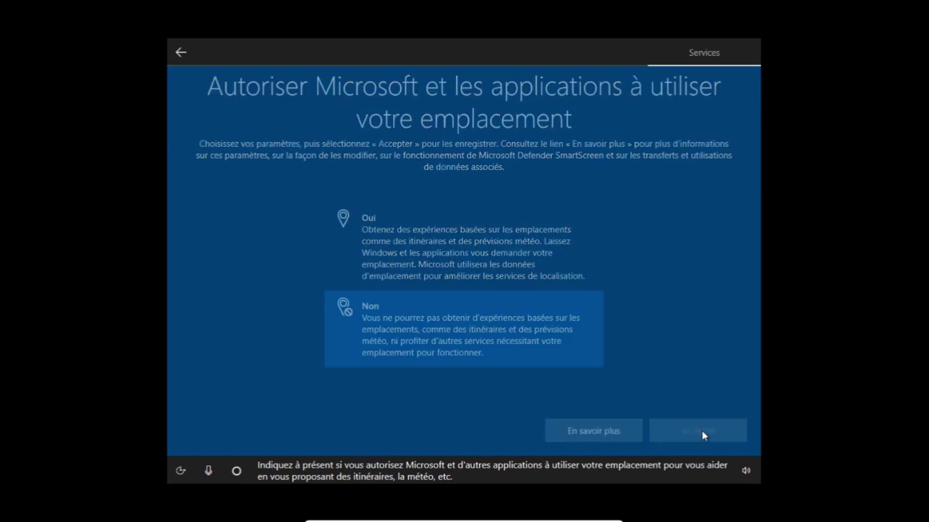
click(510, 330)
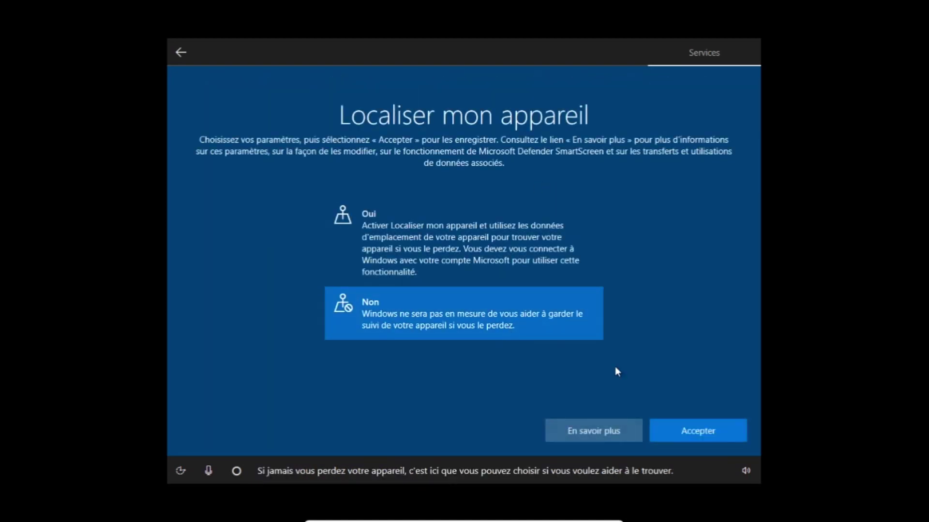
click(692, 438)
Step: Send only basic diagnostic data and refuse handwriting sharing, tailored experiences and advertising ID
click(519, 395)
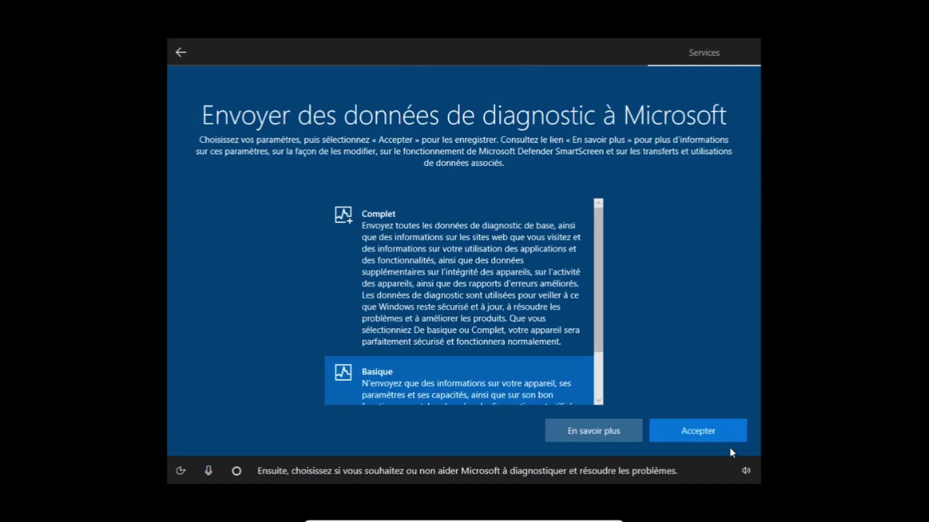
click(724, 437)
click(478, 321)
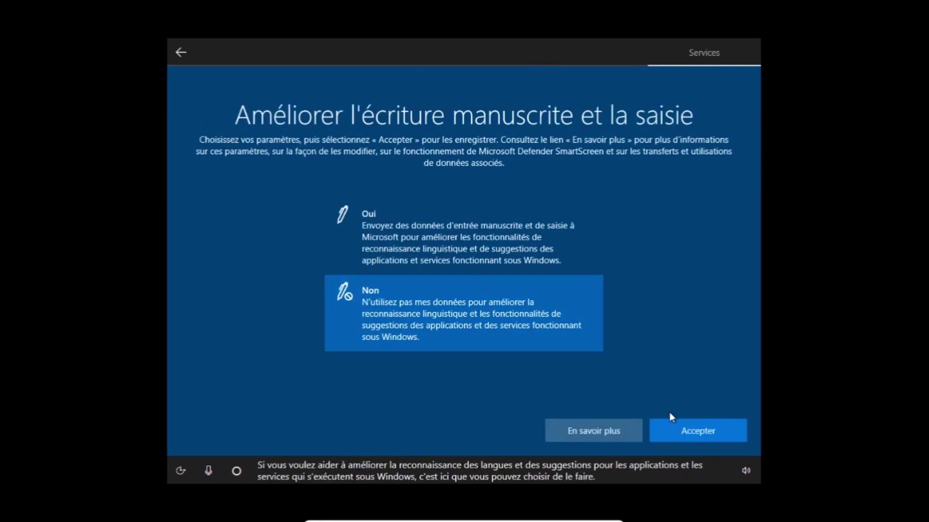
click(703, 436)
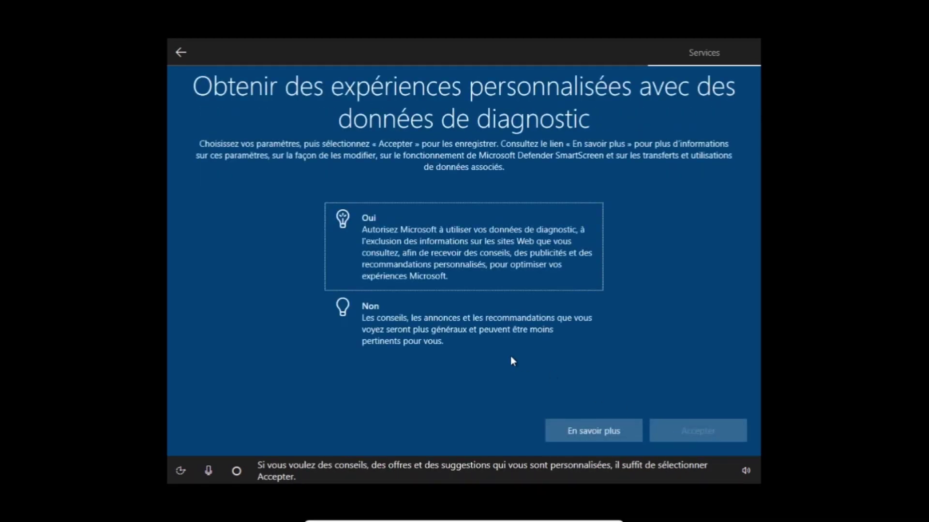
click(481, 313)
click(730, 438)
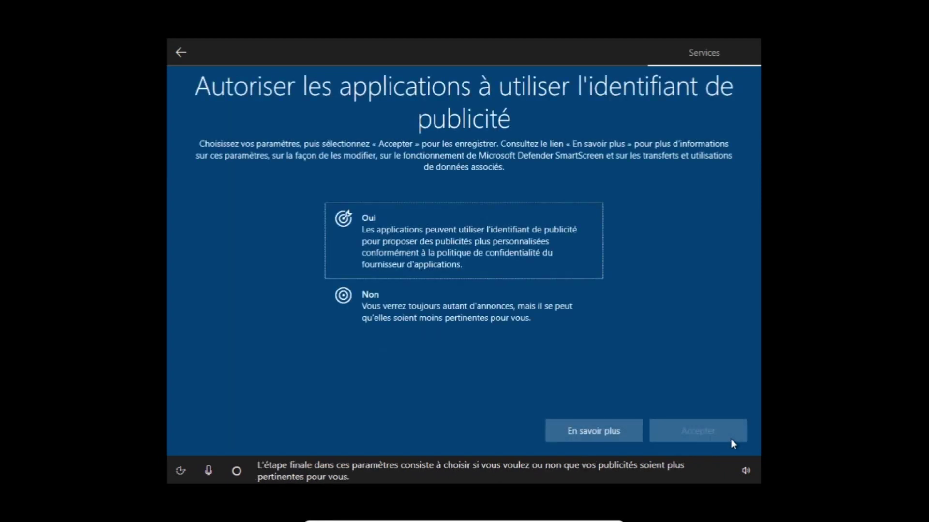
click(458, 307)
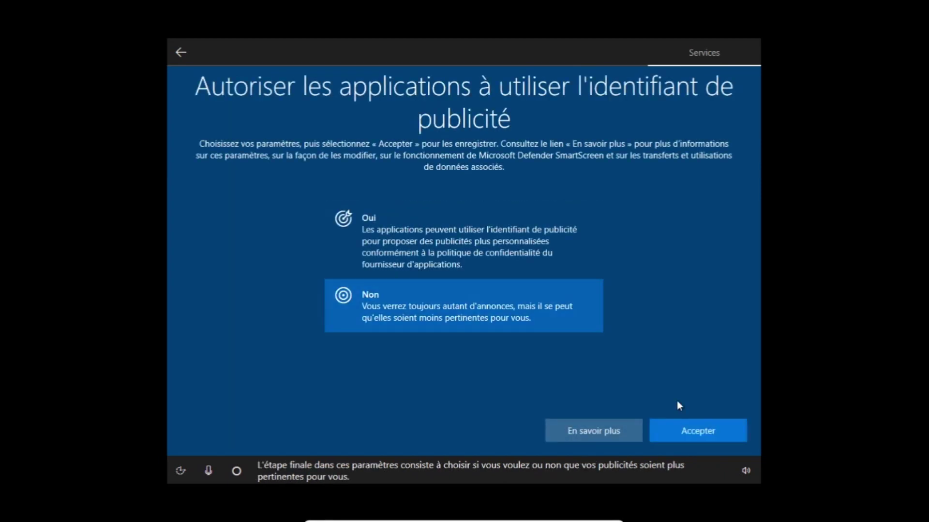
click(677, 431)
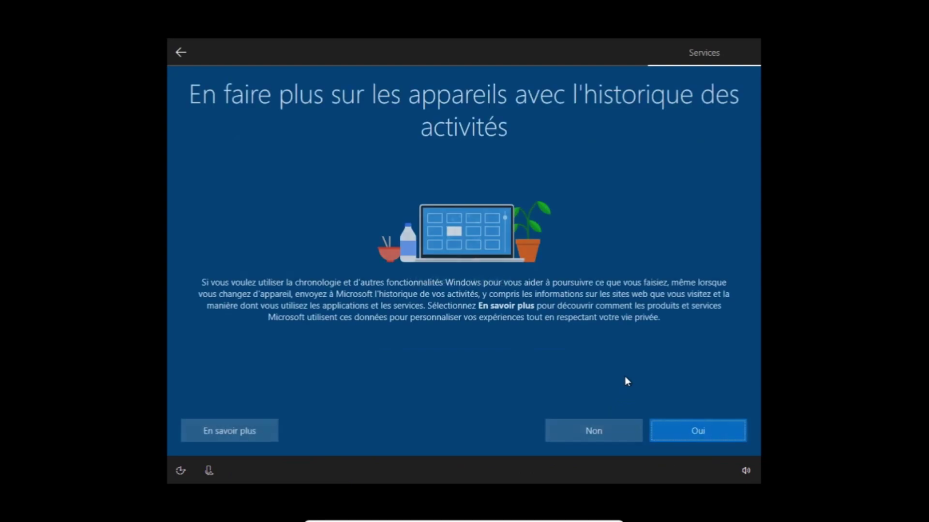
Step: Decline activity history, keep files on this PC only, and skip the Microsoft 365 trial and Cortana
click(592, 437)
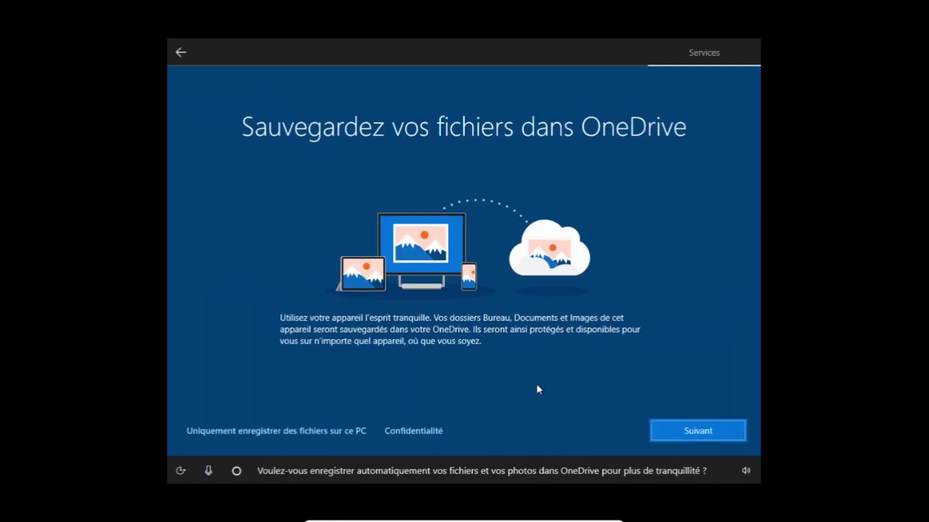
click(257, 430)
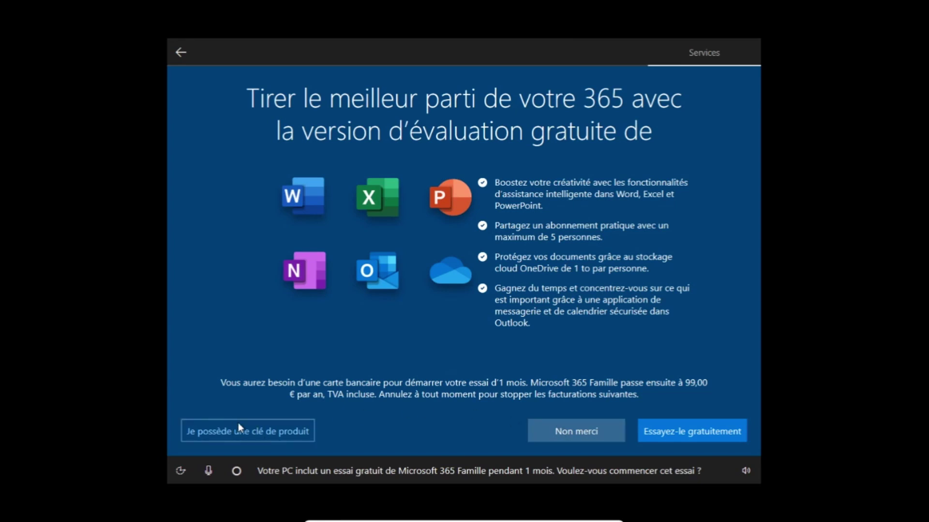
click(577, 429)
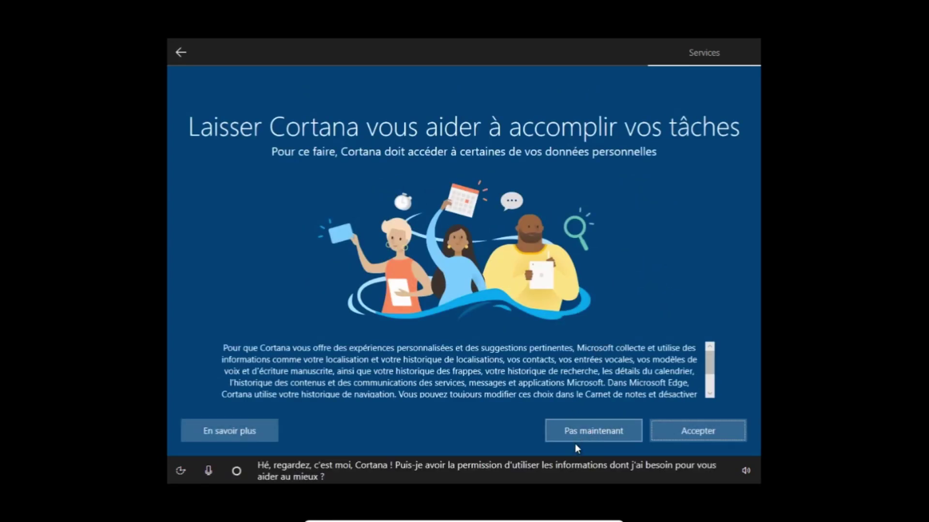
click(608, 434)
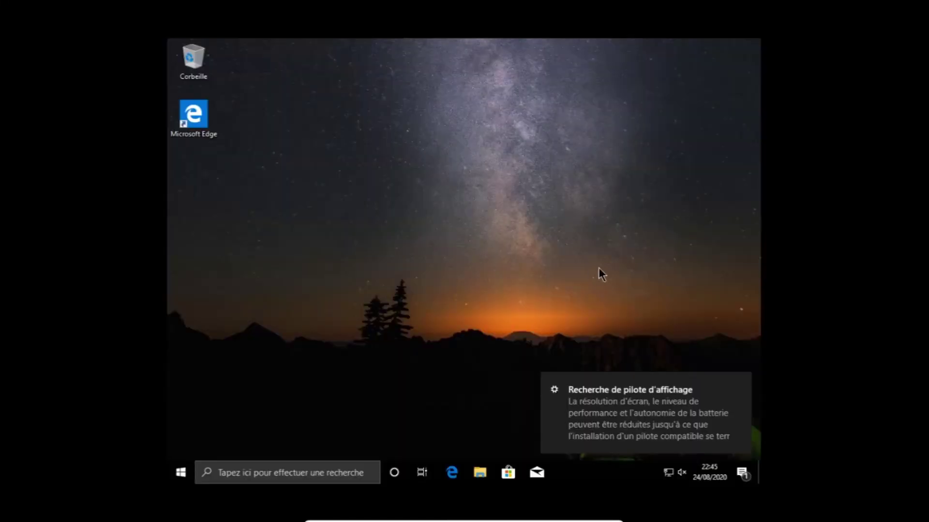
Step: Open Windows Settings from the Start menu and maximize its window
mouse_move(743, 380)
click(181, 473)
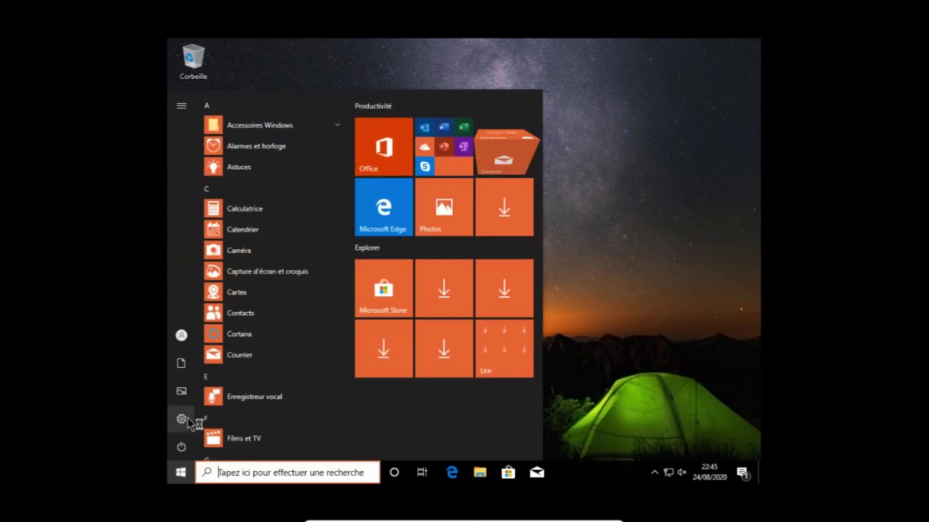
click(187, 417)
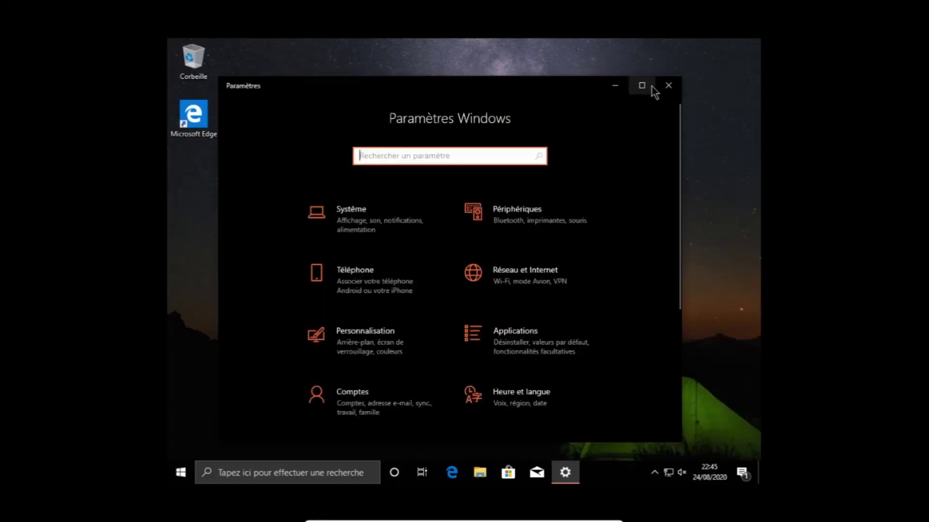
click(648, 85)
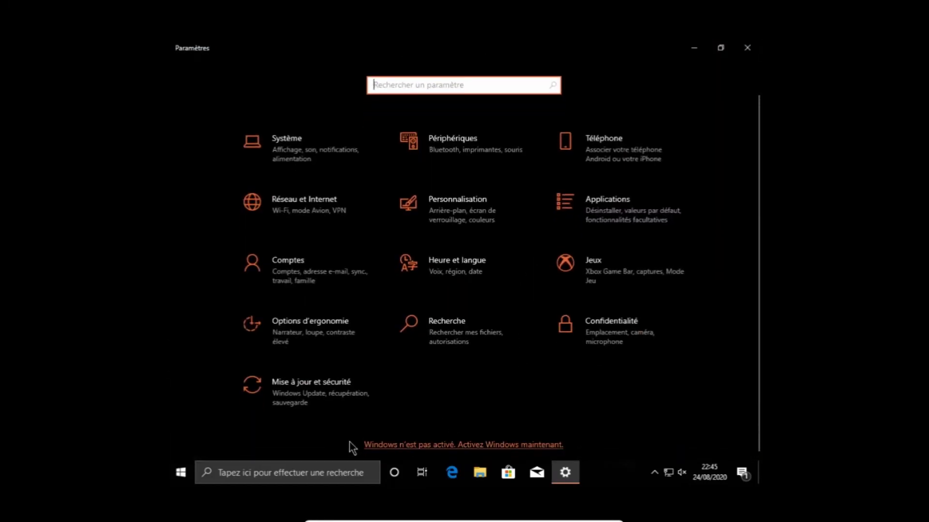
Step: Review the Activation page showing Windows 10 Famille not activated, then return to Settings home
click(417, 445)
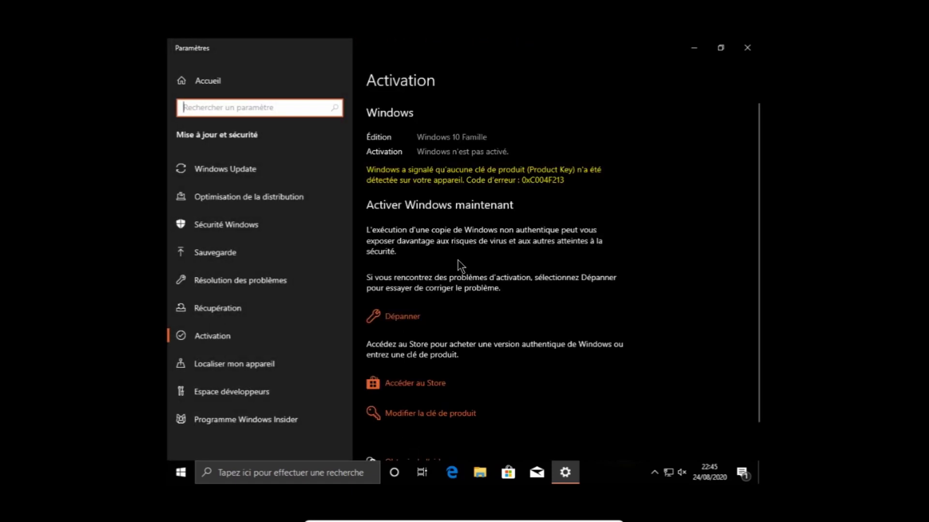
scroll(458, 264, down, 3)
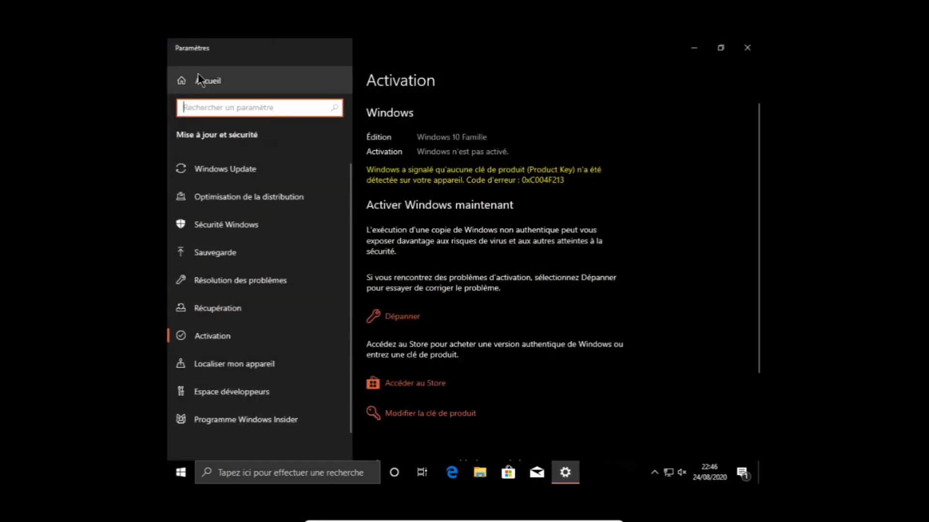
click(198, 74)
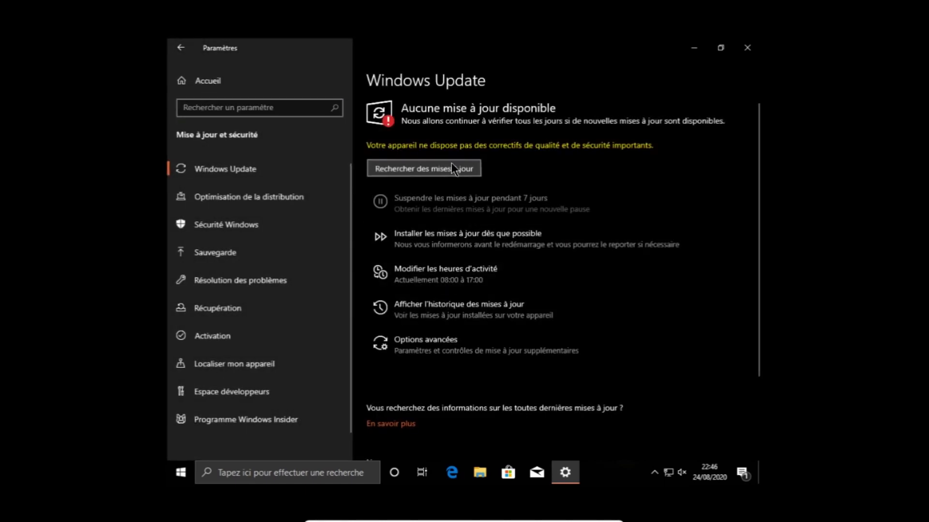
Step: Start checking for Windows updates, minimize Settings to the desktop, then restore the Windows Update page
click(451, 169)
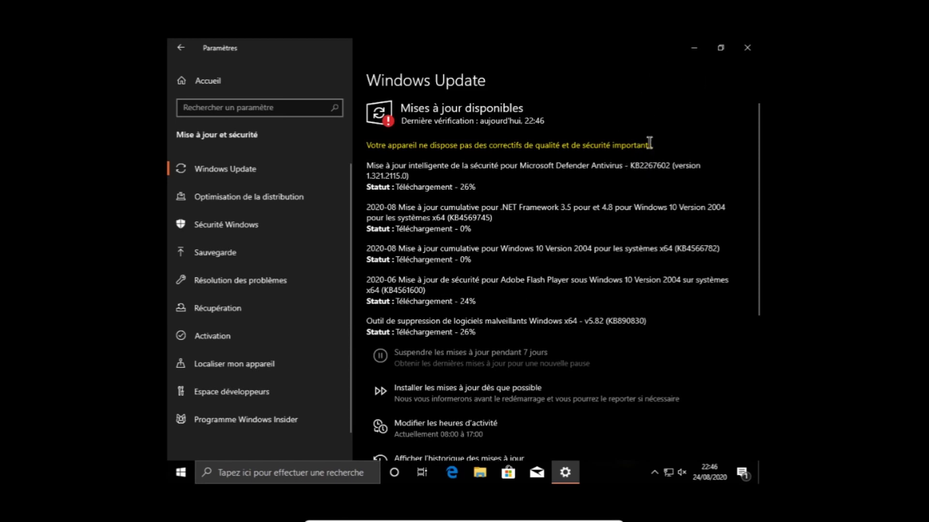
click(693, 47)
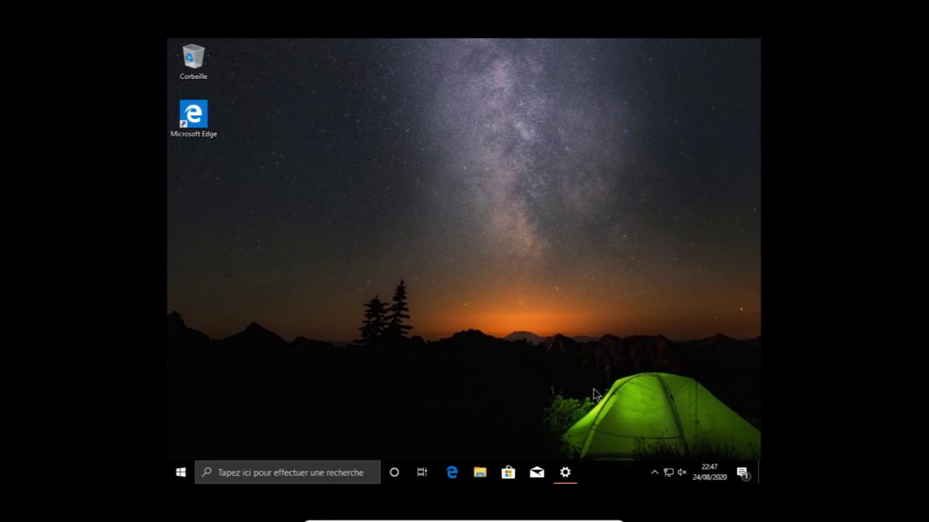
click(194, 116)
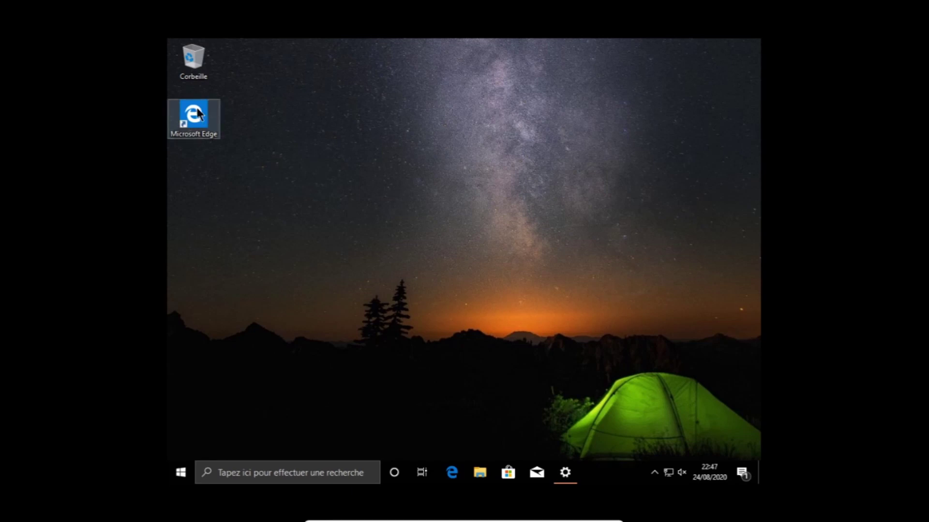
click(481, 329)
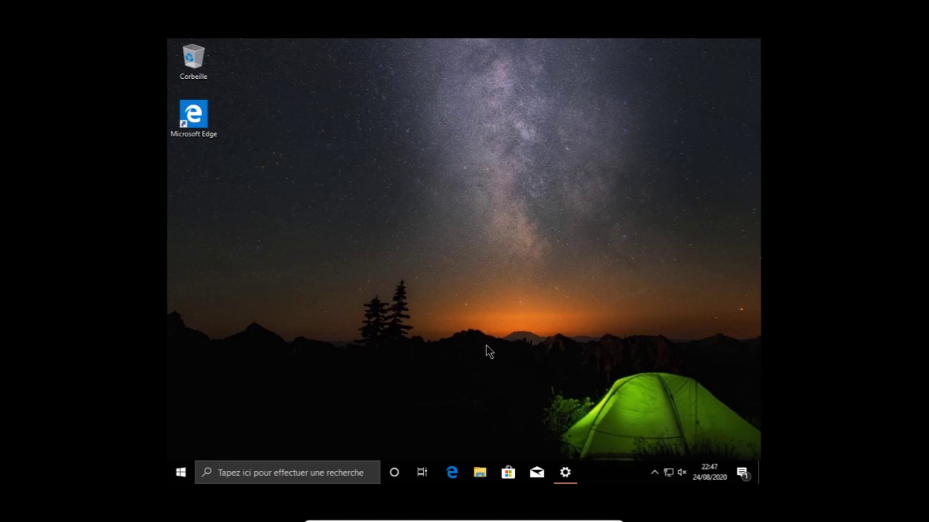
click(563, 474)
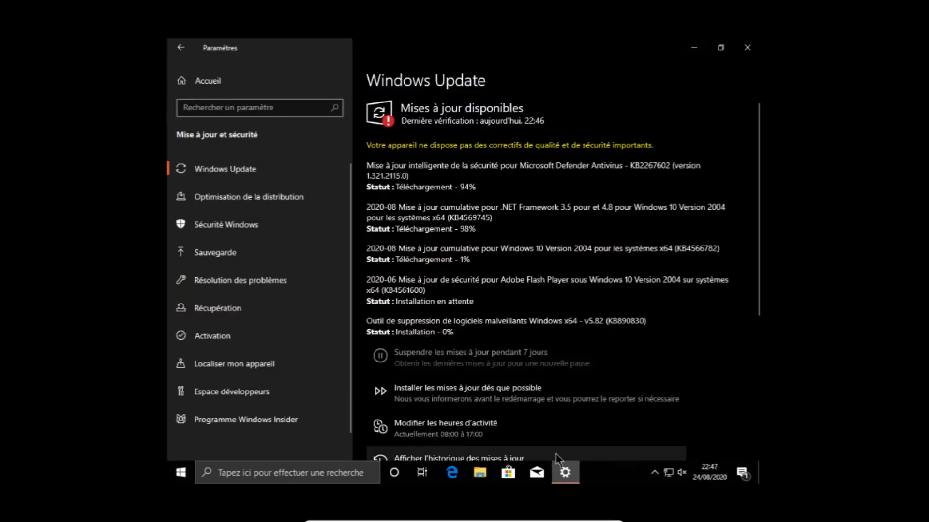